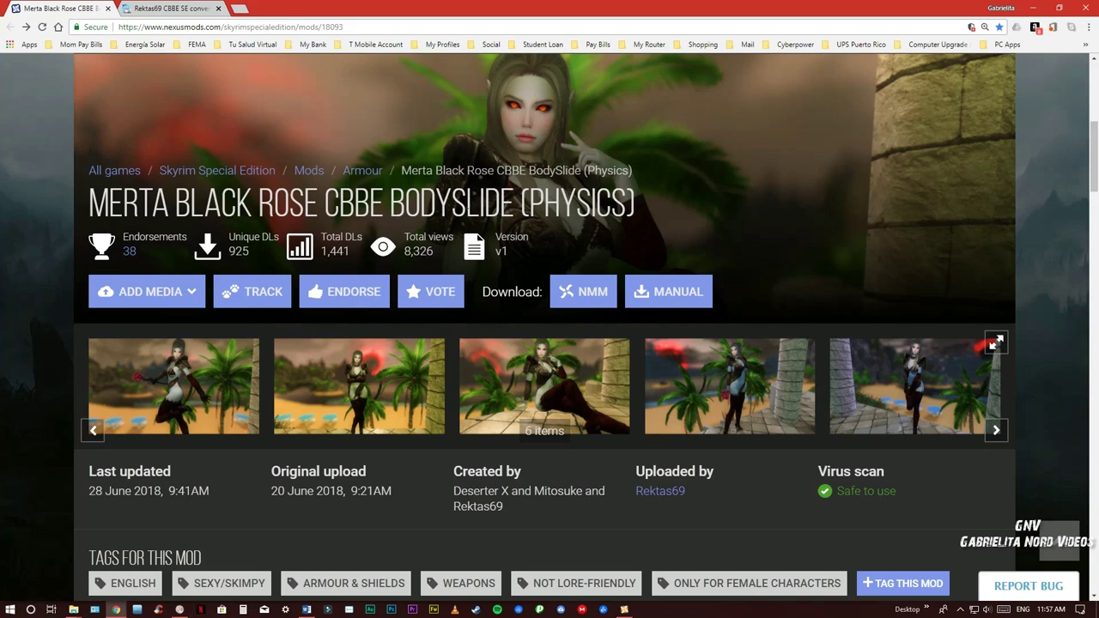
Examine the Merta Black Rose CBBE BodySlide (Physics) mod page and expand its Requirements to read the Nexus and off-site dependencies.
{"action": "scroll", "coordinate": [466, 213], "scroll_direction": "up", "scroll_amount": 5}
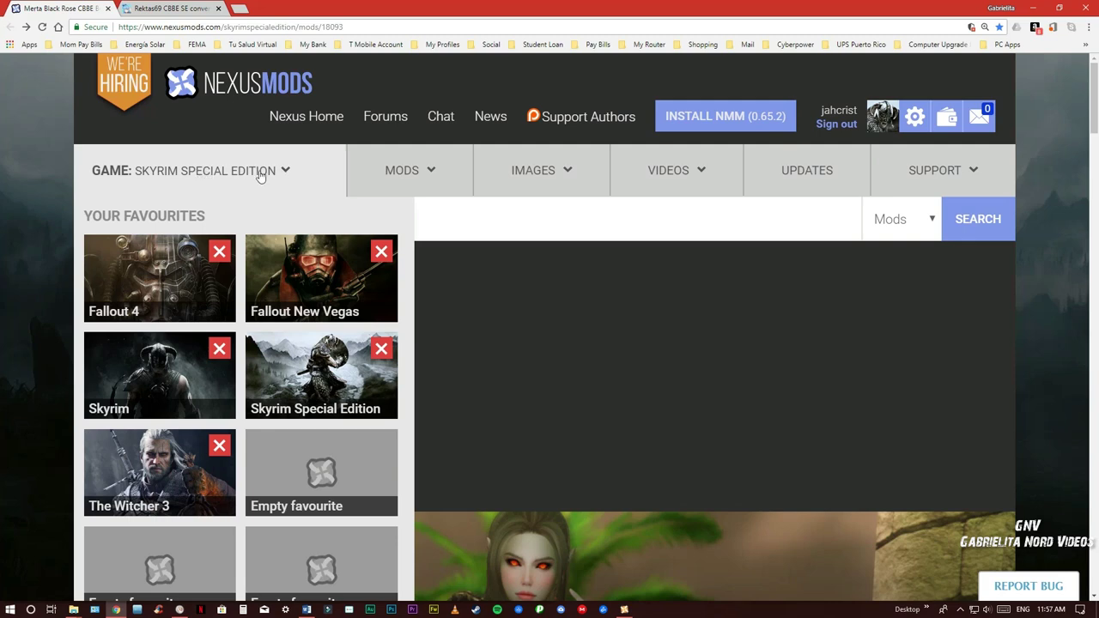
{"action": "mouse_move", "coordinate": [522, 273]}
{"action": "scroll", "coordinate": [576, 279], "scroll_direction": "down", "scroll_amount": 5}
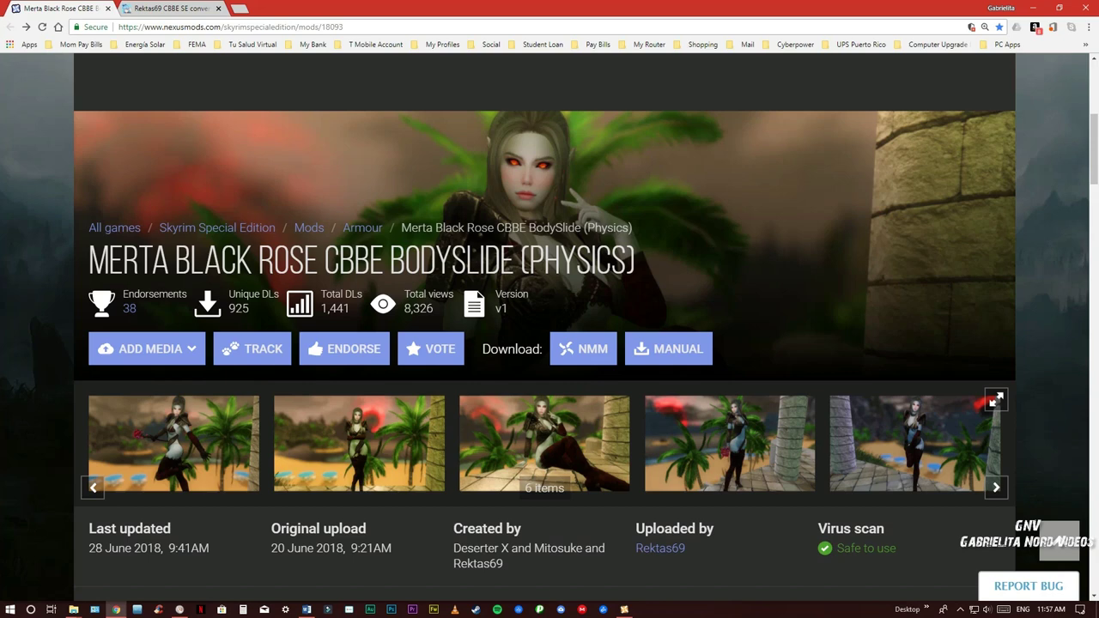
{"action": "scroll", "coordinate": [592, 268], "scroll_direction": "down", "scroll_amount": 5}
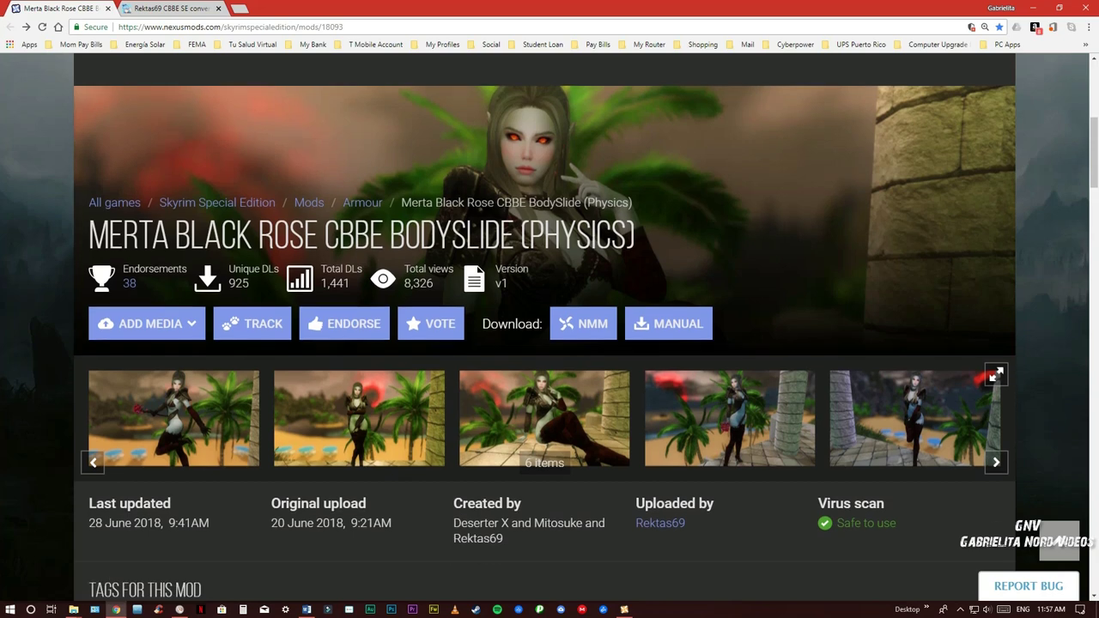
{"action": "scroll", "coordinate": [593, 271], "scroll_direction": "down", "scroll_amount": 3}
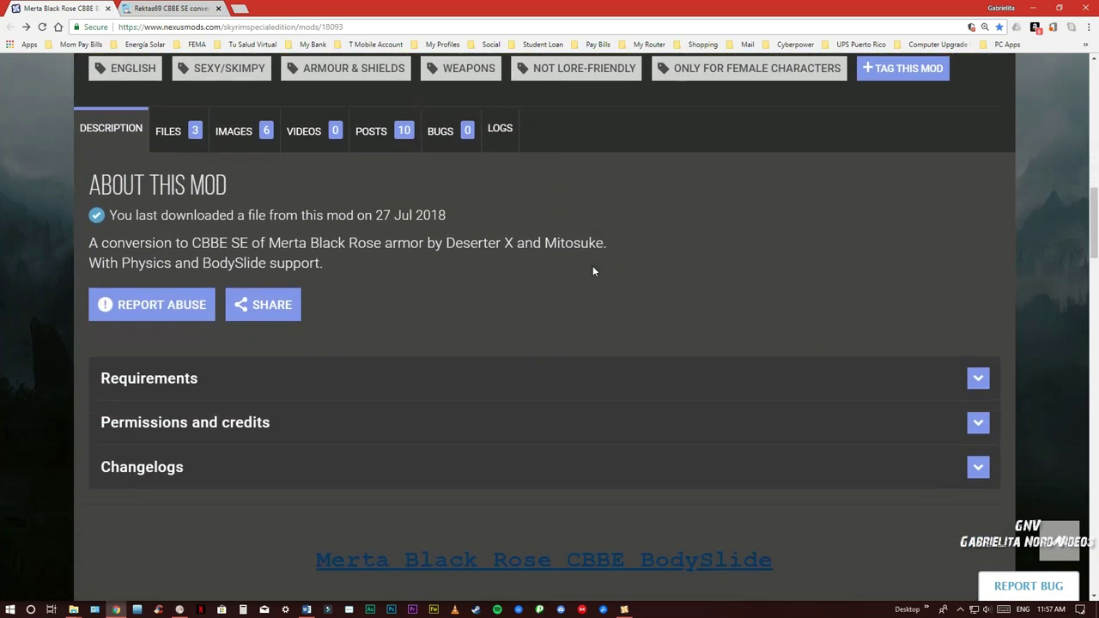
{"action": "left_click", "coordinate": [185, 267]}
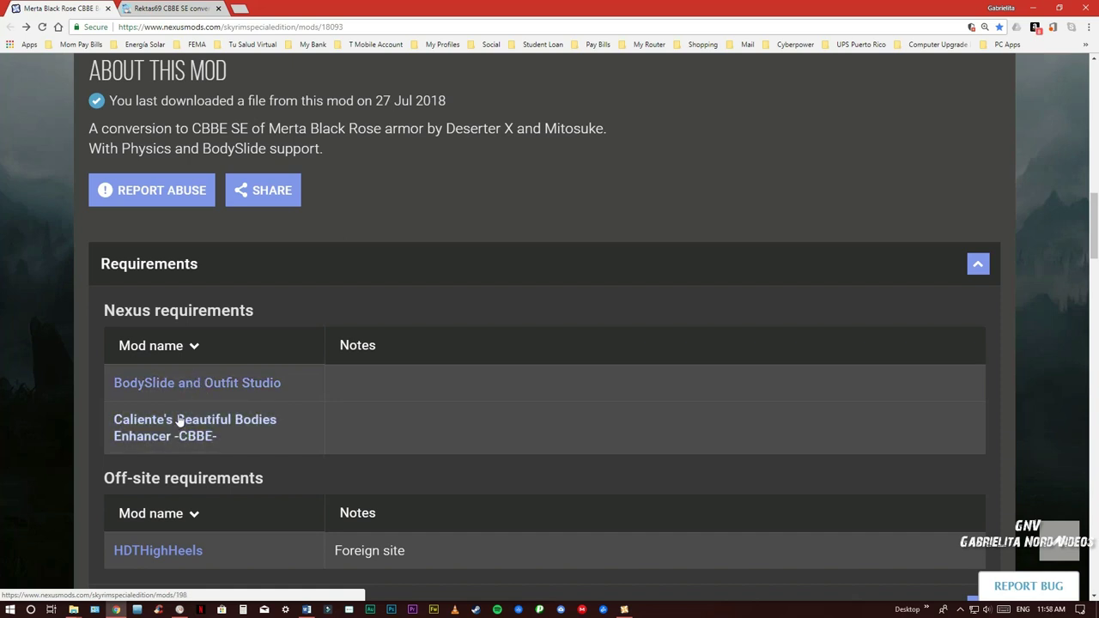
{"action": "scroll", "coordinate": [171, 436], "scroll_direction": "down", "scroll_amount": 1}
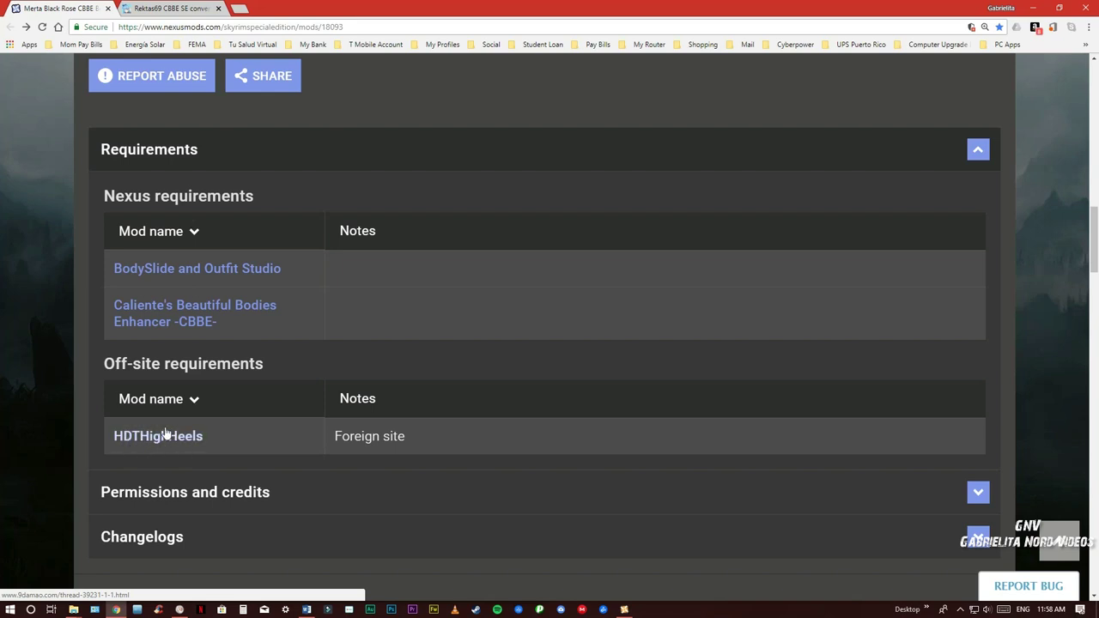
{"action": "scroll", "coordinate": [157, 442], "scroll_direction": "up", "scroll_amount": 1}
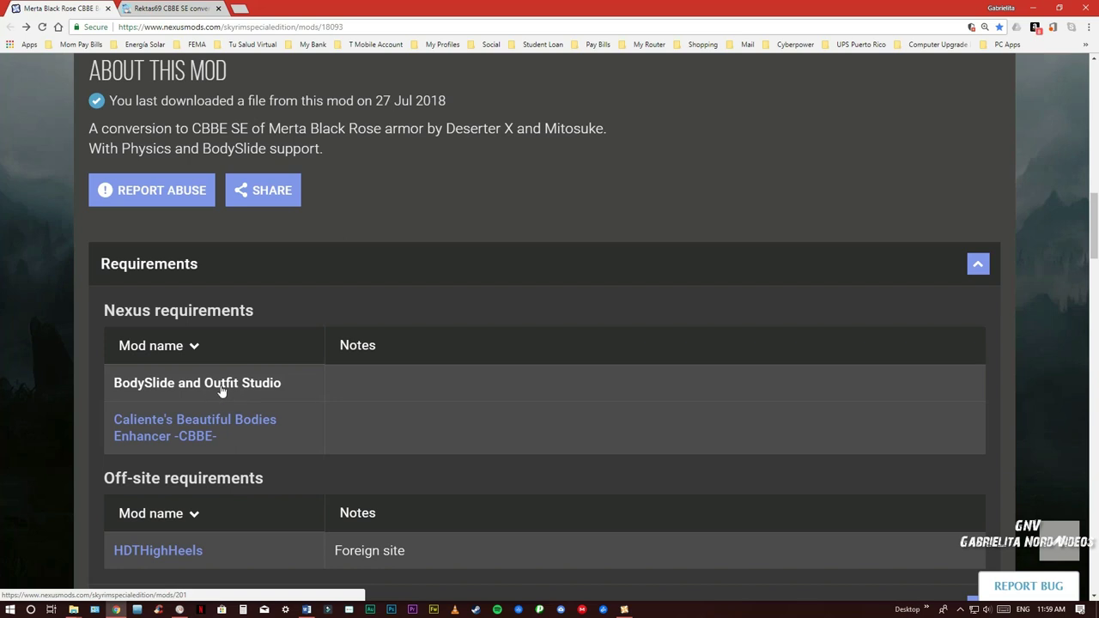
Open the mod's file listing and examine the main files and the optional 4K Ultra Resolution Textures.
{"action": "scroll", "coordinate": [223, 386], "scroll_direction": "up", "scroll_amount": 3}
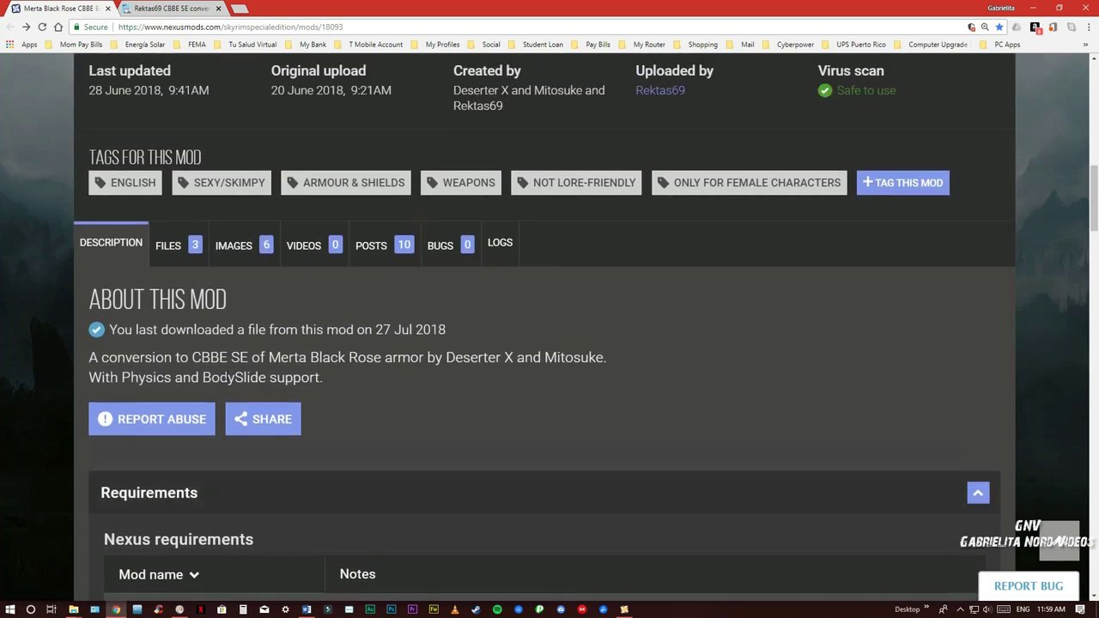
{"action": "left_click", "coordinate": [176, 245]}
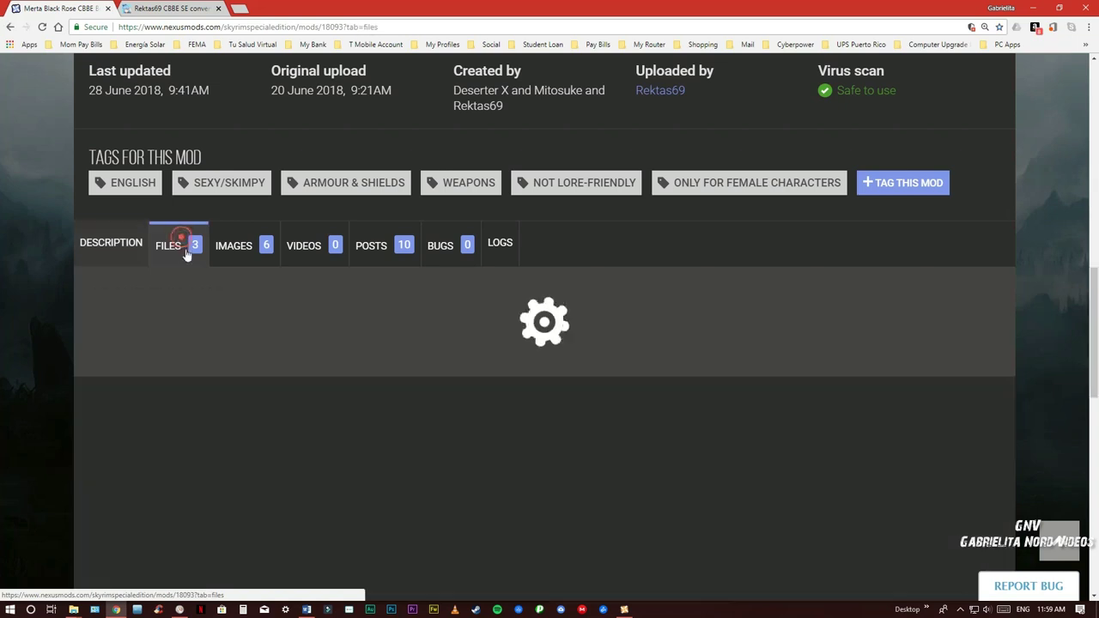
{"action": "scroll", "coordinate": [263, 328], "scroll_direction": "down", "scroll_amount": 2}
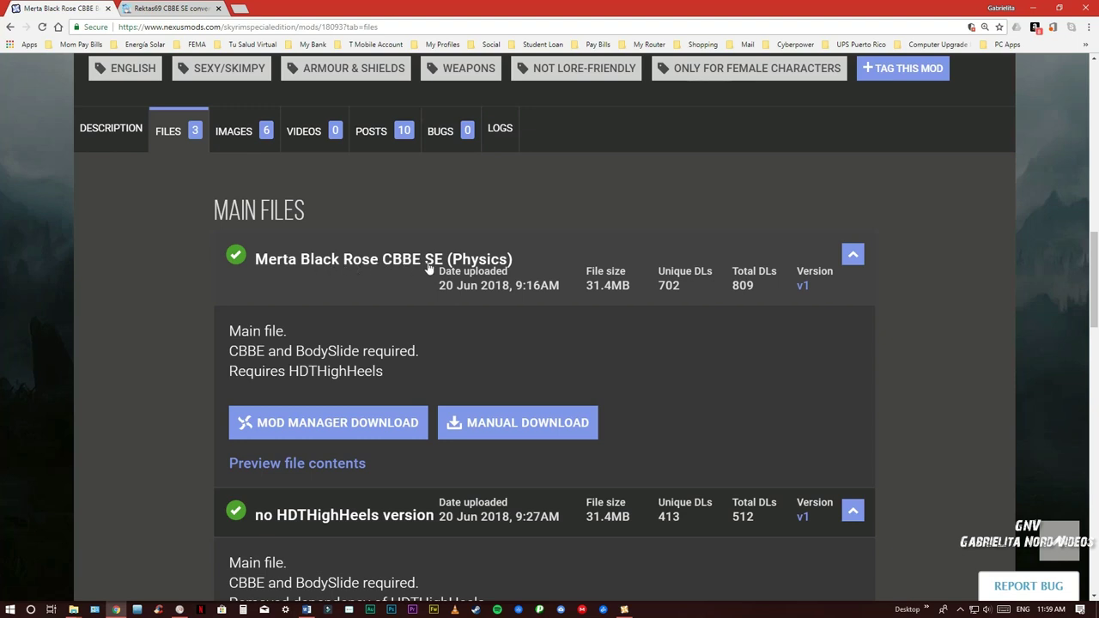
{"action": "scroll", "coordinate": [468, 296], "scroll_direction": "down", "scroll_amount": 3}
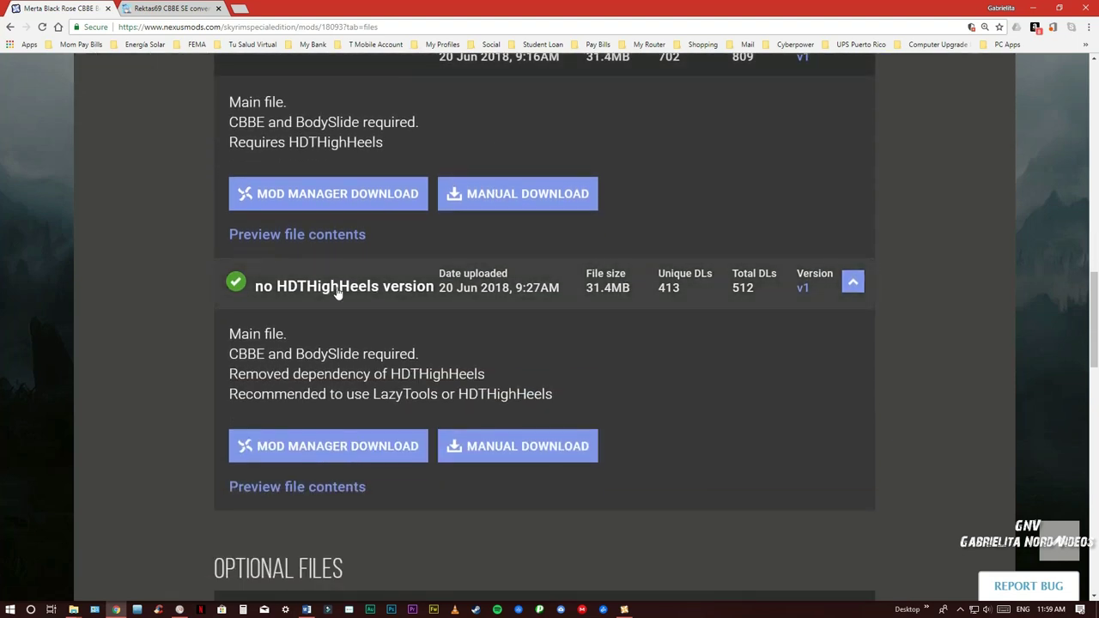
{"action": "scroll", "coordinate": [361, 292], "scroll_direction": "down", "scroll_amount": 3}
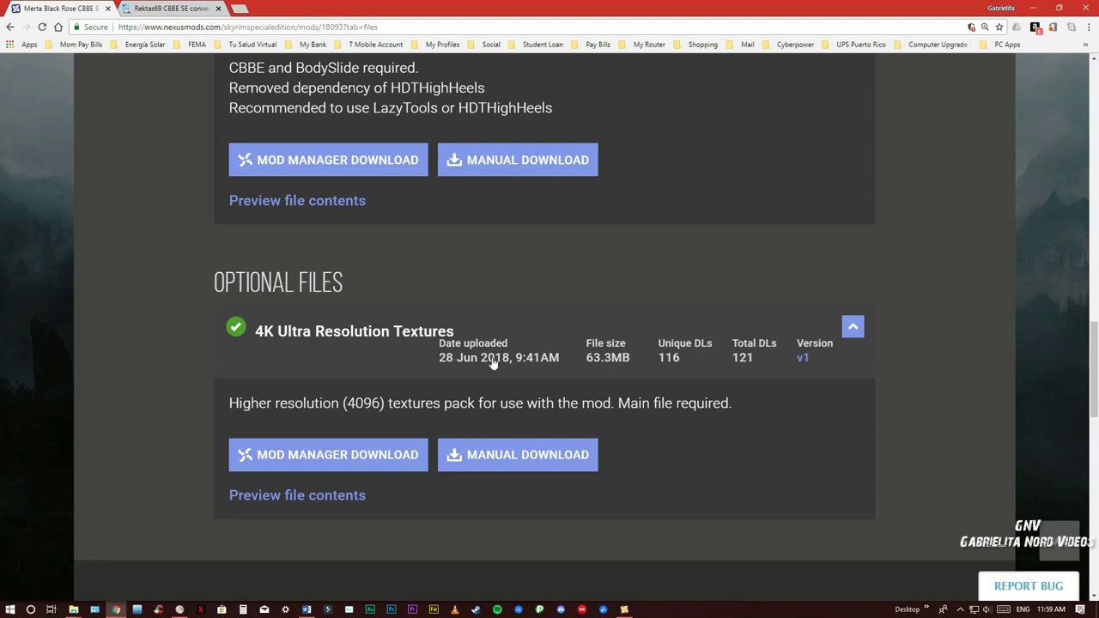
{"action": "scroll", "coordinate": [469, 370], "scroll_direction": "up", "scroll_amount": 1}
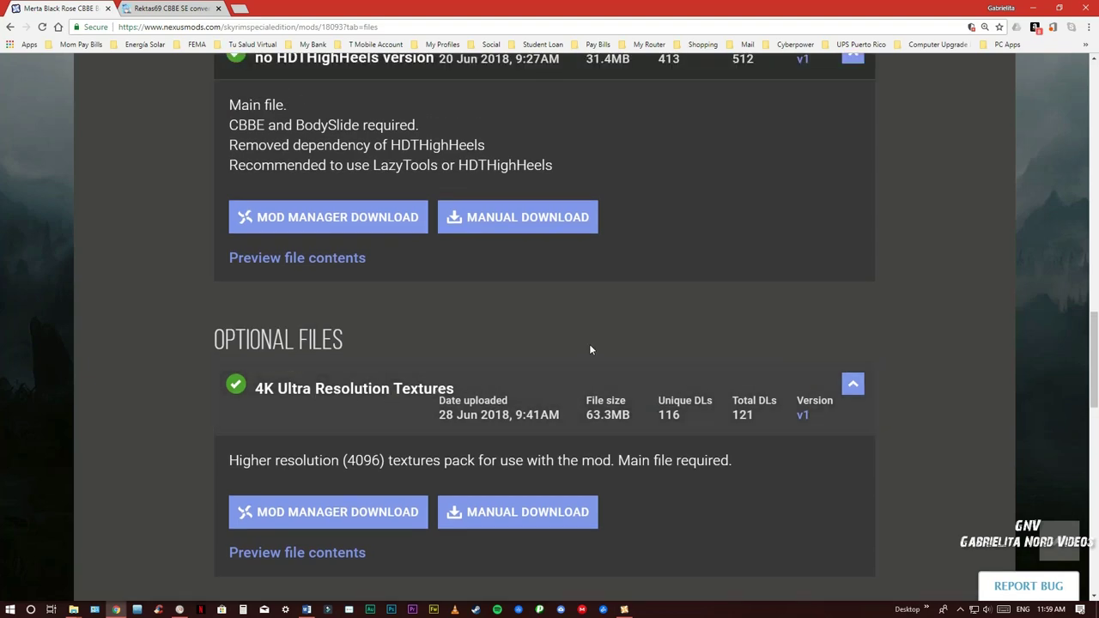
{"action": "scroll", "coordinate": [455, 379], "scroll_direction": "up", "scroll_amount": 5}
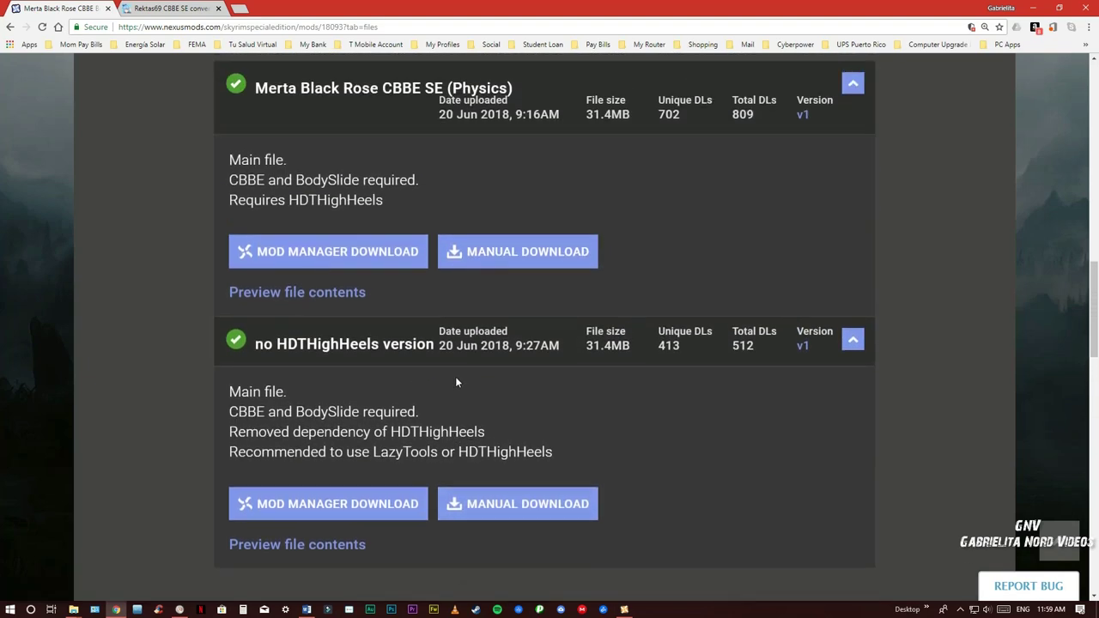
{"action": "scroll", "coordinate": [455, 377], "scroll_direction": "up", "scroll_amount": 7}
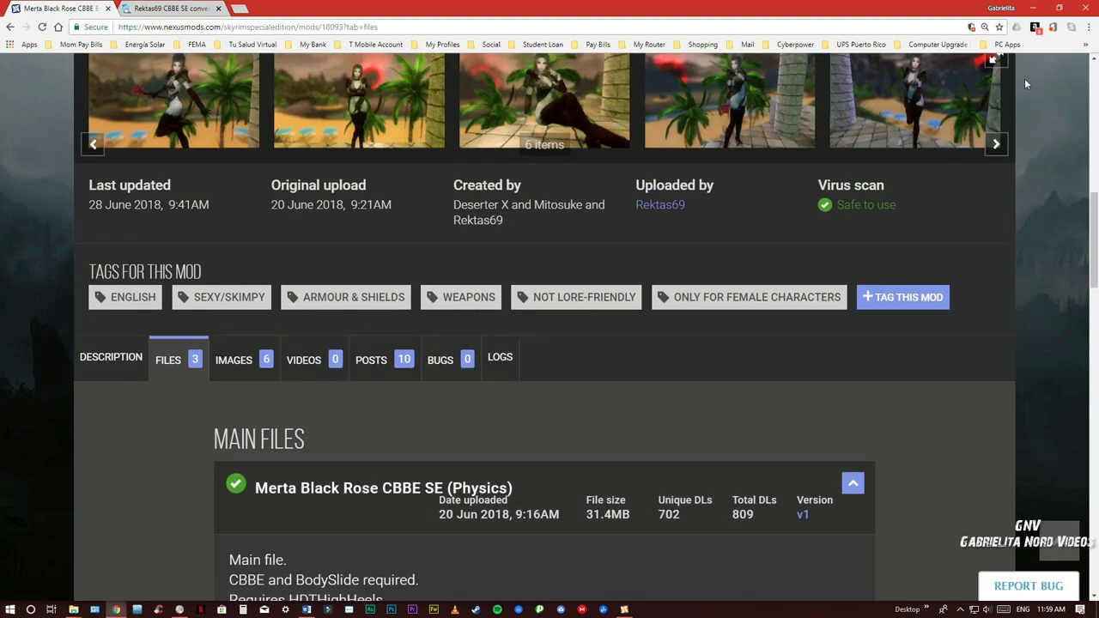
Switch to Nexus Mod Manager and activate the Merta Black Rose CBBE SE (Physics)-18093-v1 mod in the Armour category.
{"action": "left_click", "coordinate": [1035, 7]}
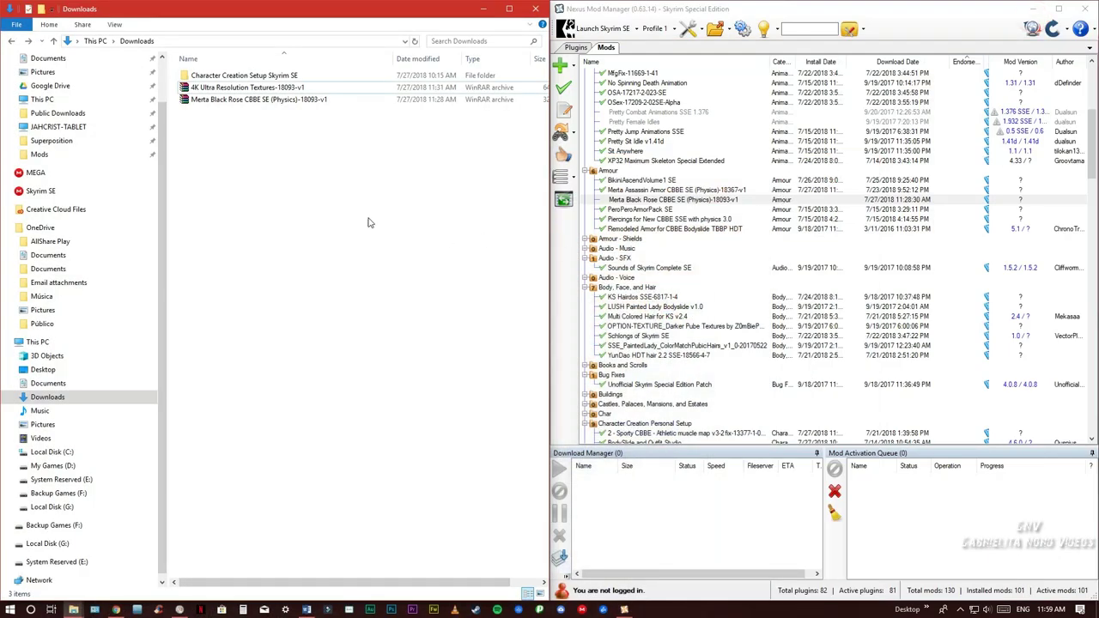
{"action": "left_click", "coordinate": [234, 92]}
{"action": "left_click_drag", "start_coordinate": [239, 100], "coordinate": [724, 241]}
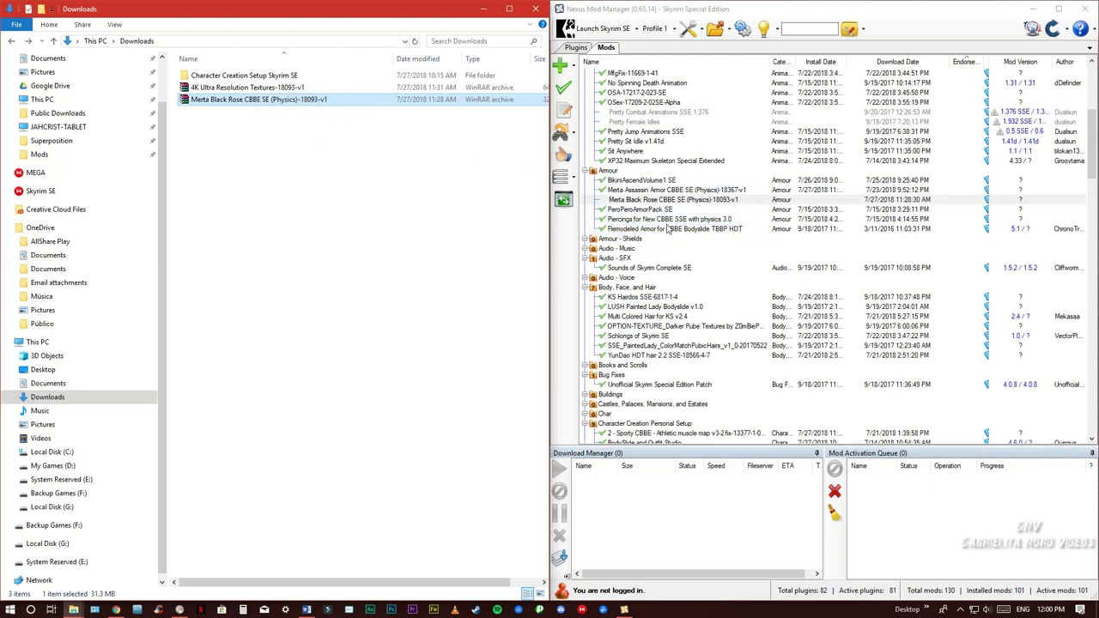
{"action": "left_click", "coordinate": [663, 191]}
{"action": "left_click", "coordinate": [667, 199]}
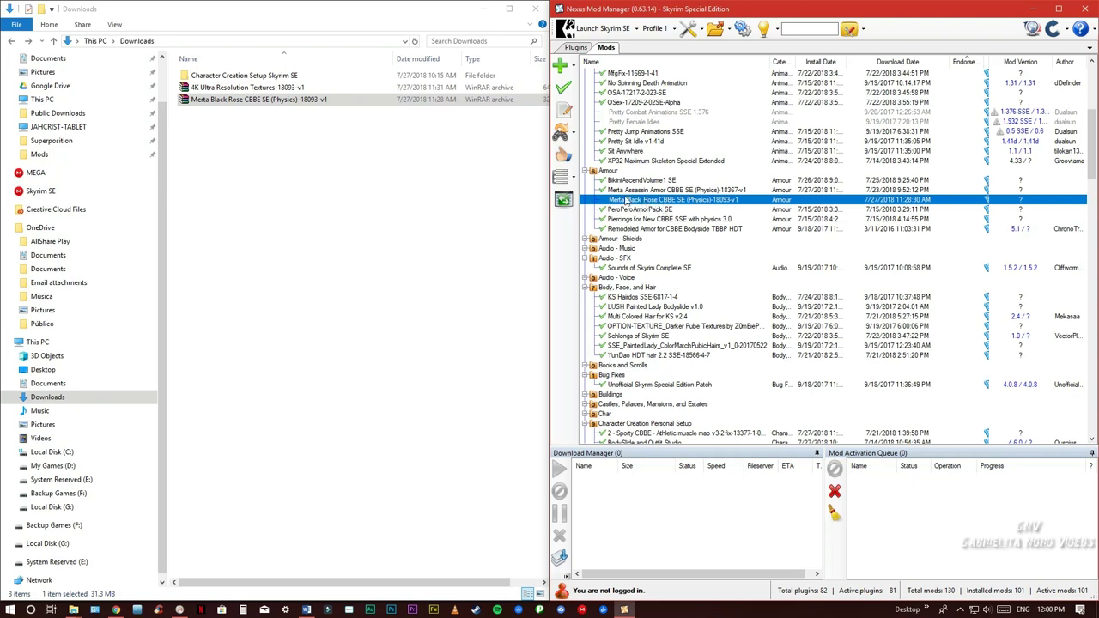
{"action": "left_click", "coordinate": [564, 87]}
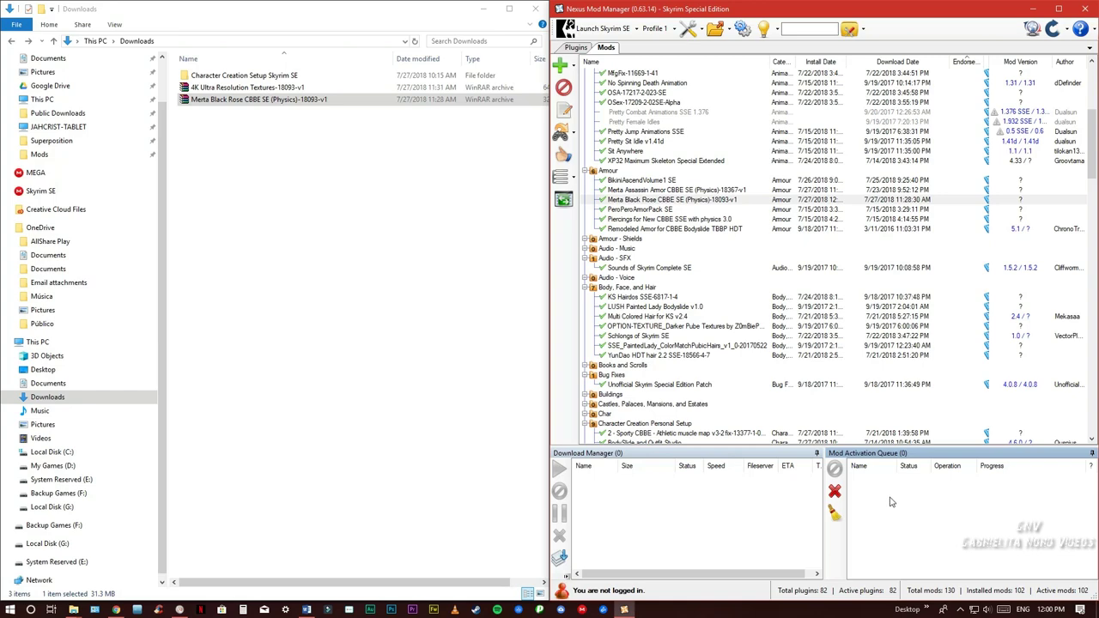
Launch BodySlide from the mod manager and choose CBBE Body Physics as the outfit.
{"action": "left_click", "coordinate": [850, 30]}
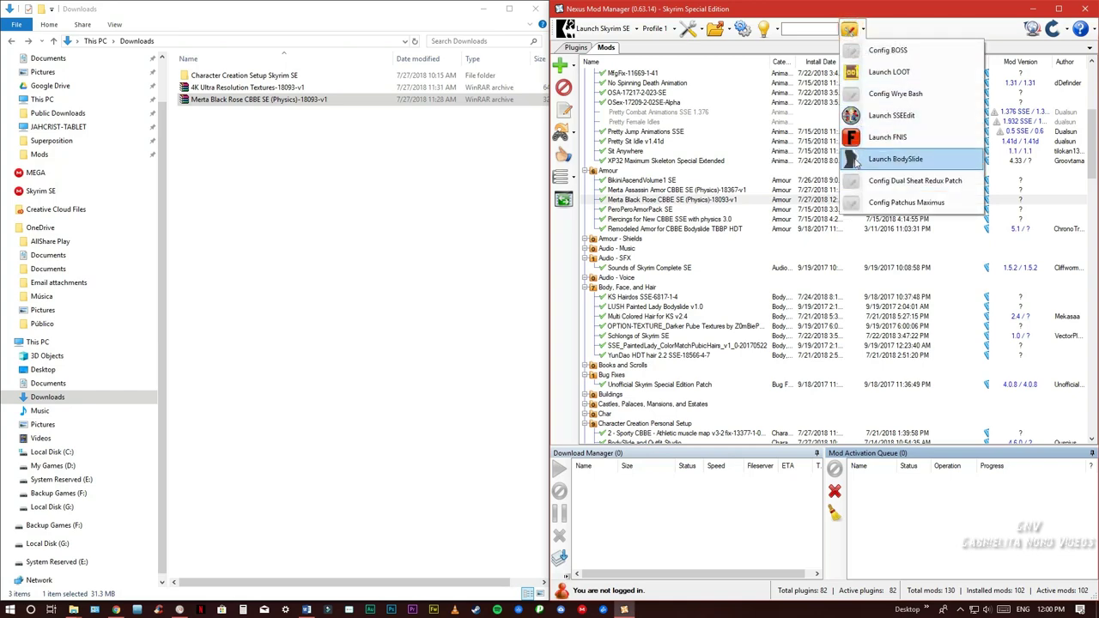
{"action": "left_click", "coordinate": [889, 159]}
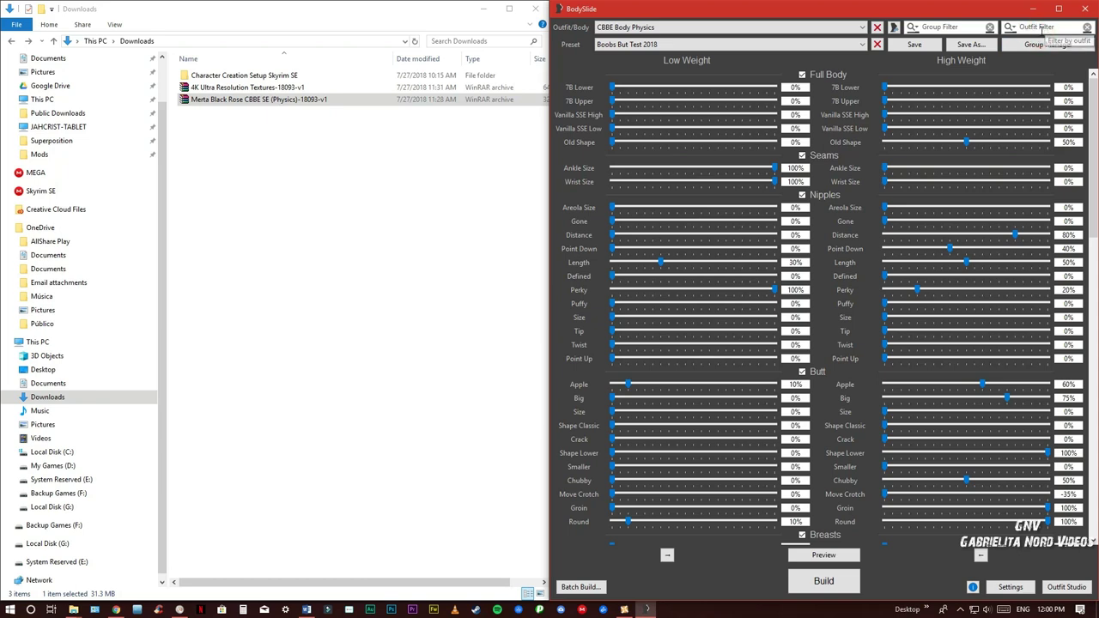
{"action": "left_click", "coordinate": [665, 31]}
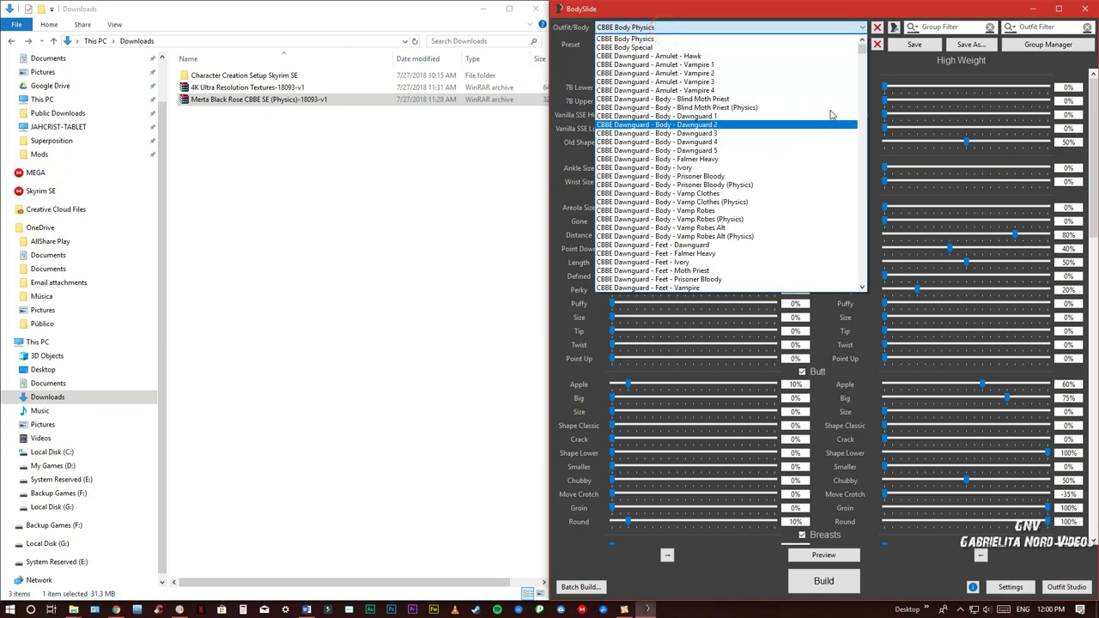
{"action": "mouse_move", "coordinate": [860, 55]}
{"action": "left_mouse_down"}
{"action": "mouse_move", "coordinate": [853, 259]}
{"action": "mouse_move", "coordinate": [860, 45]}
{"action": "left_mouse_up"}
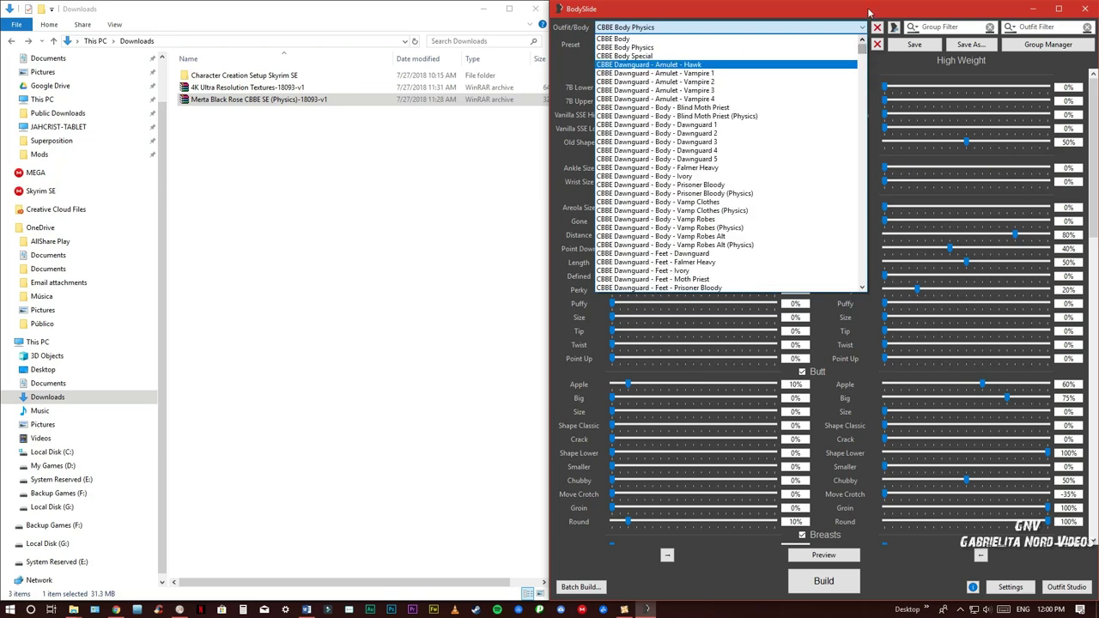
{"action": "left_click", "coordinate": [636, 48]}
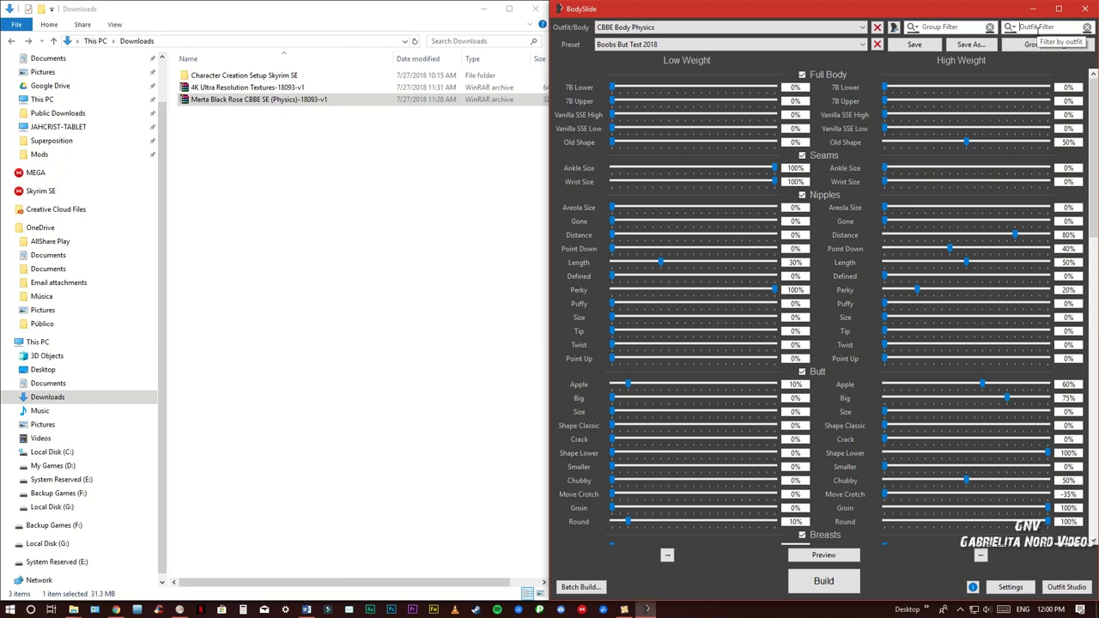
{"action": "left_click", "coordinate": [225, 98]}
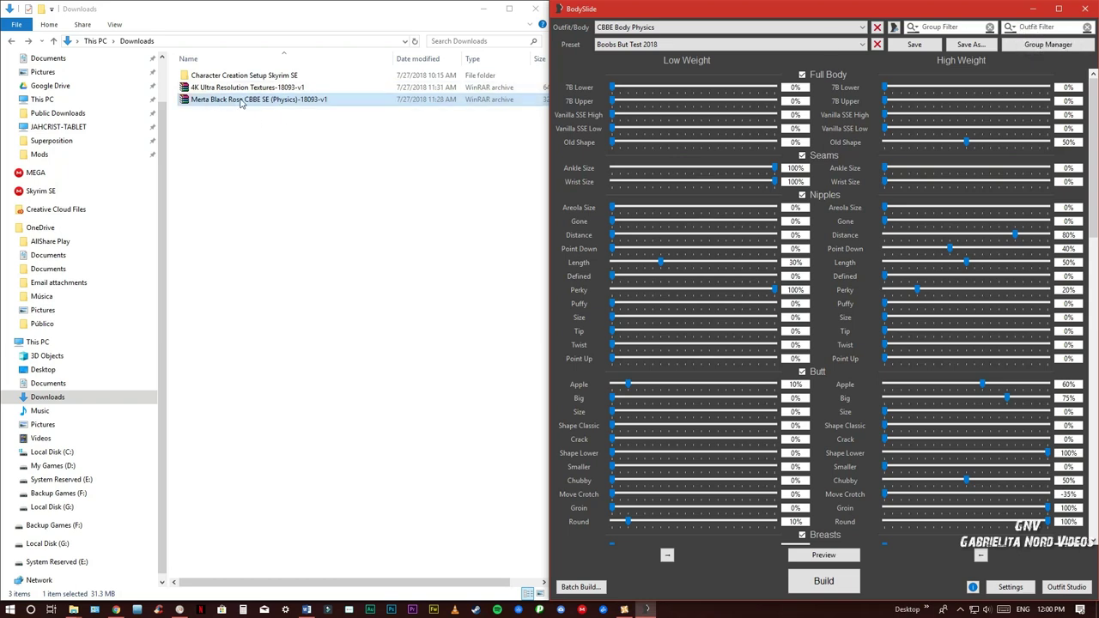
{"action": "left_click", "coordinate": [876, 93]}
{"action": "left_click", "coordinate": [207, 101]}
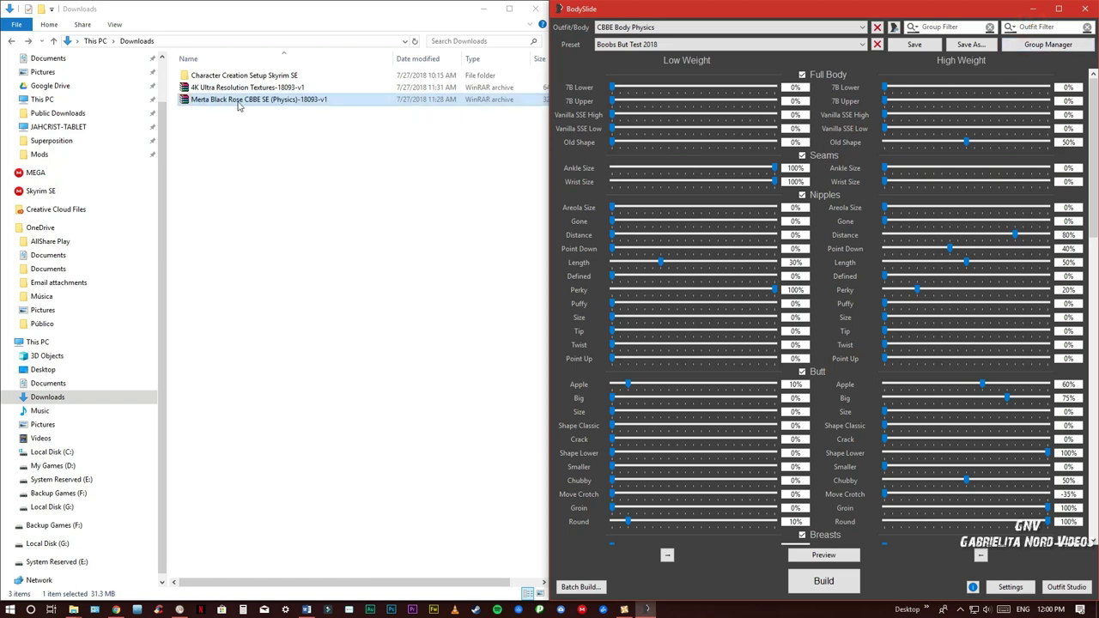
{"action": "left_click", "coordinate": [640, 32]}
{"action": "left_click", "coordinate": [252, 101]}
Select CBBE SE - MertaBlackRose Armlets as the outfit in BodySlide.
{"action": "left_click", "coordinate": [735, 28]}
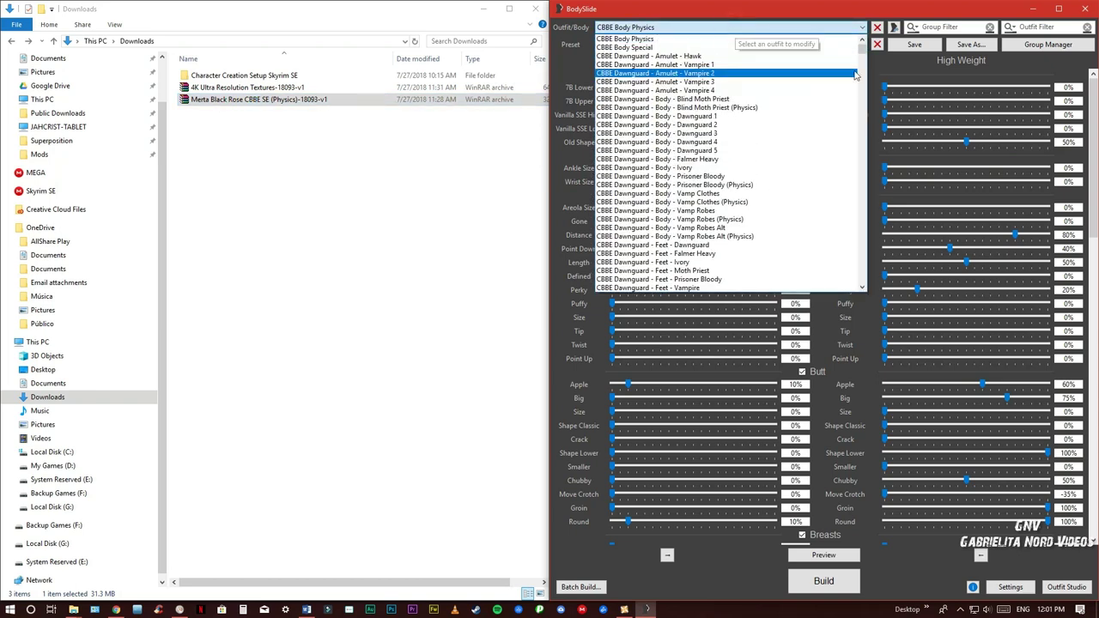
{"action": "scroll", "coordinate": [862, 53], "scroll_direction": "down", "scroll_amount": 1}
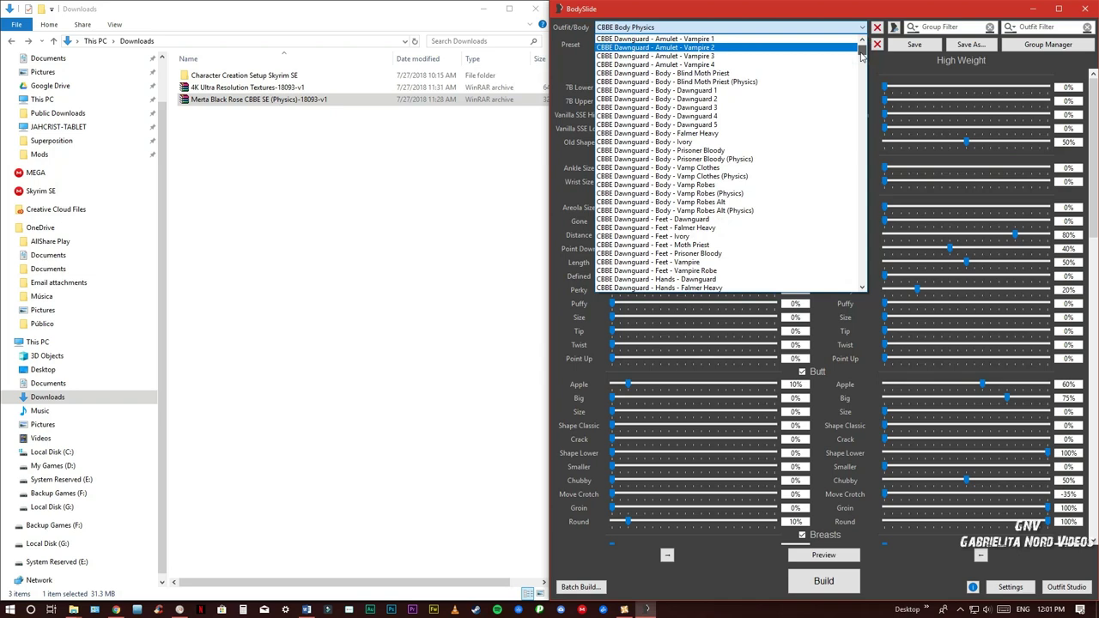
{"action": "left_click_drag", "start_coordinate": [862, 53], "coordinate": [862, 79]}
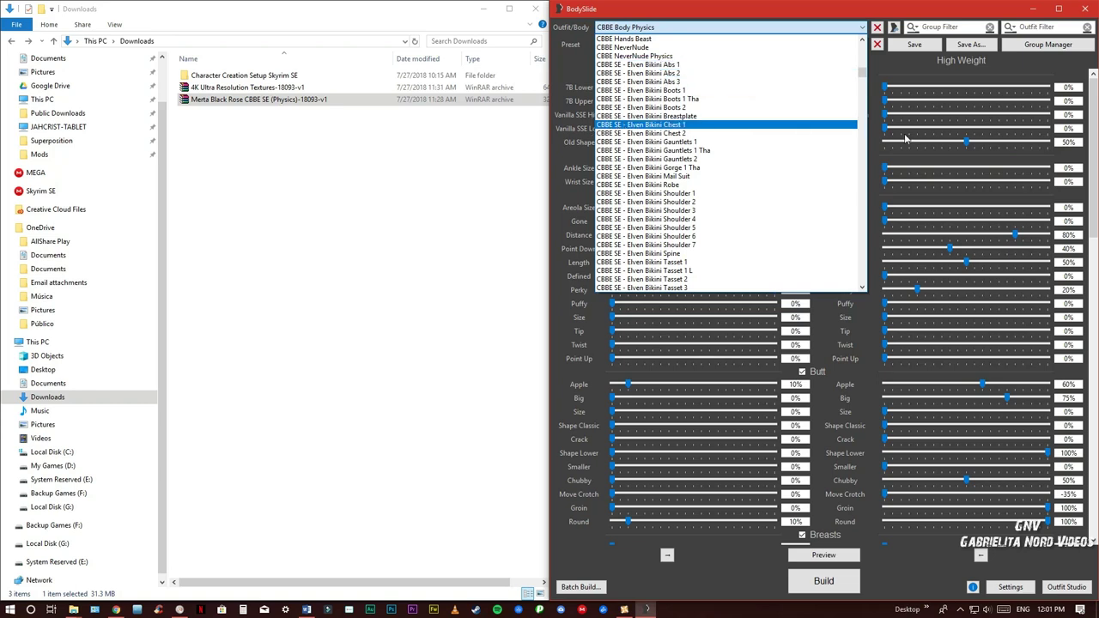
{"action": "left_click_drag", "start_coordinate": [864, 79], "coordinate": [864, 97]}
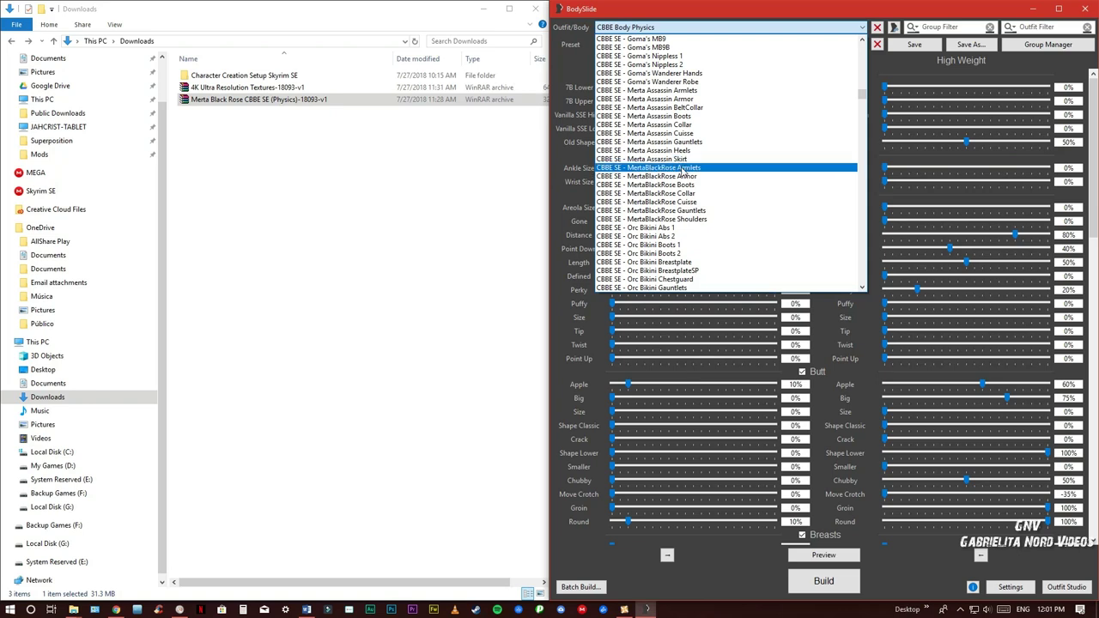
{"action": "left_click", "coordinate": [680, 167]}
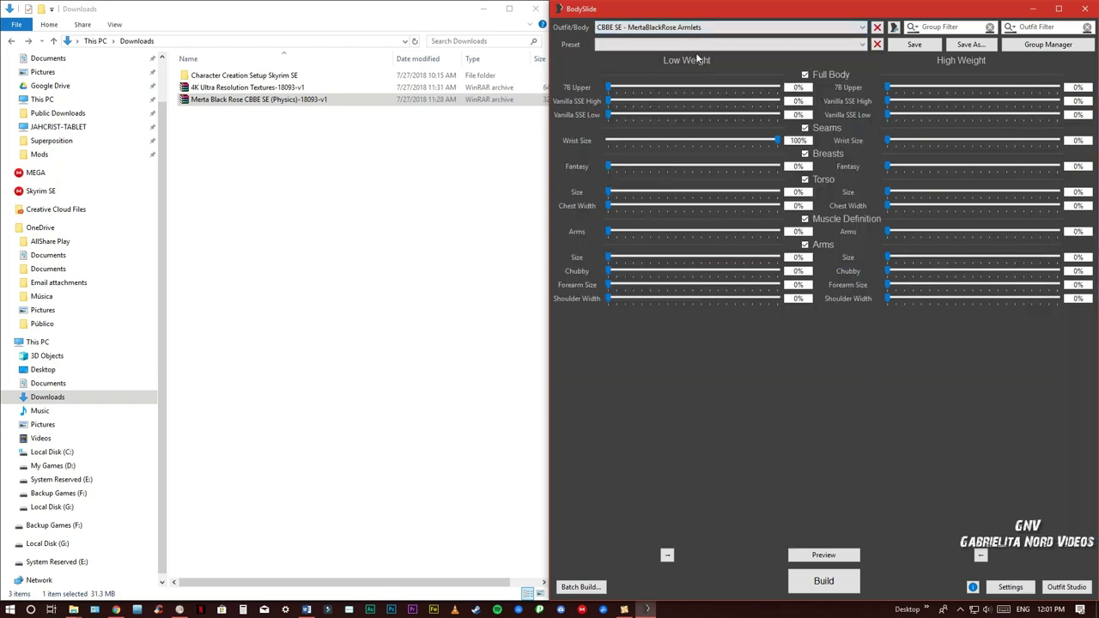
Change the BodySlide outfit to CBBE SE - MertaBlackRose Armor.
{"action": "left_click", "coordinate": [689, 28]}
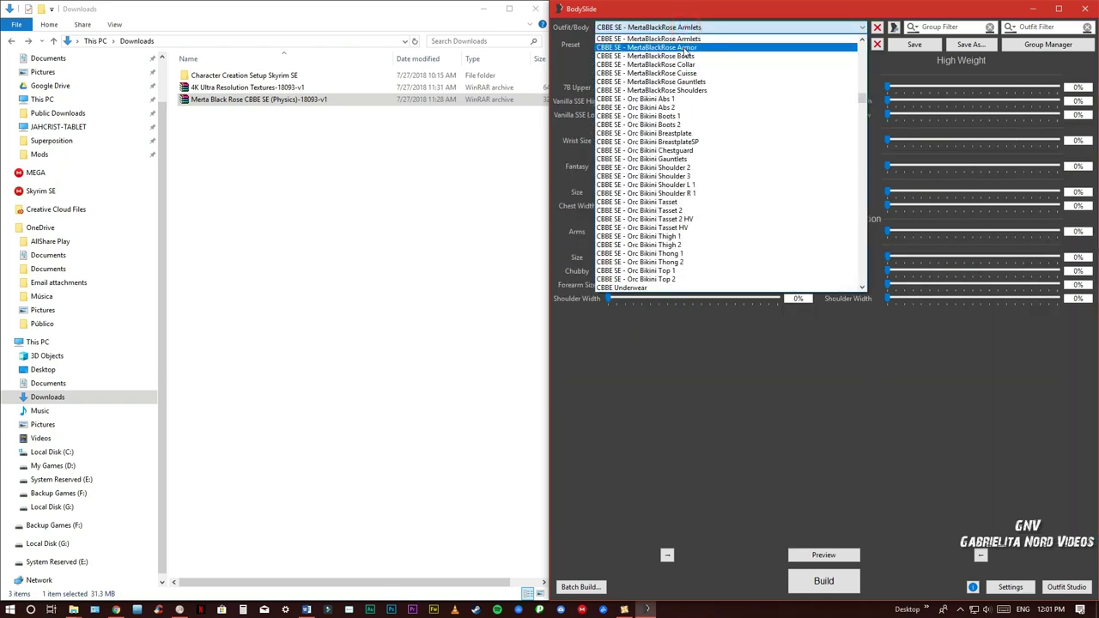
{"action": "left_click", "coordinate": [689, 47]}
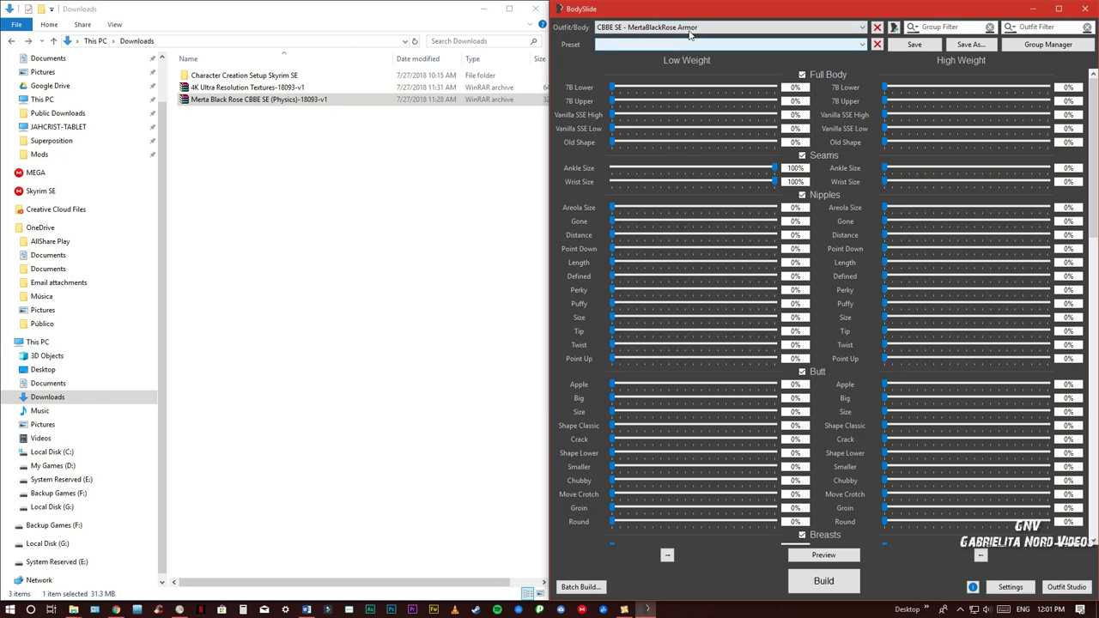
{"action": "left_click", "coordinate": [690, 30]}
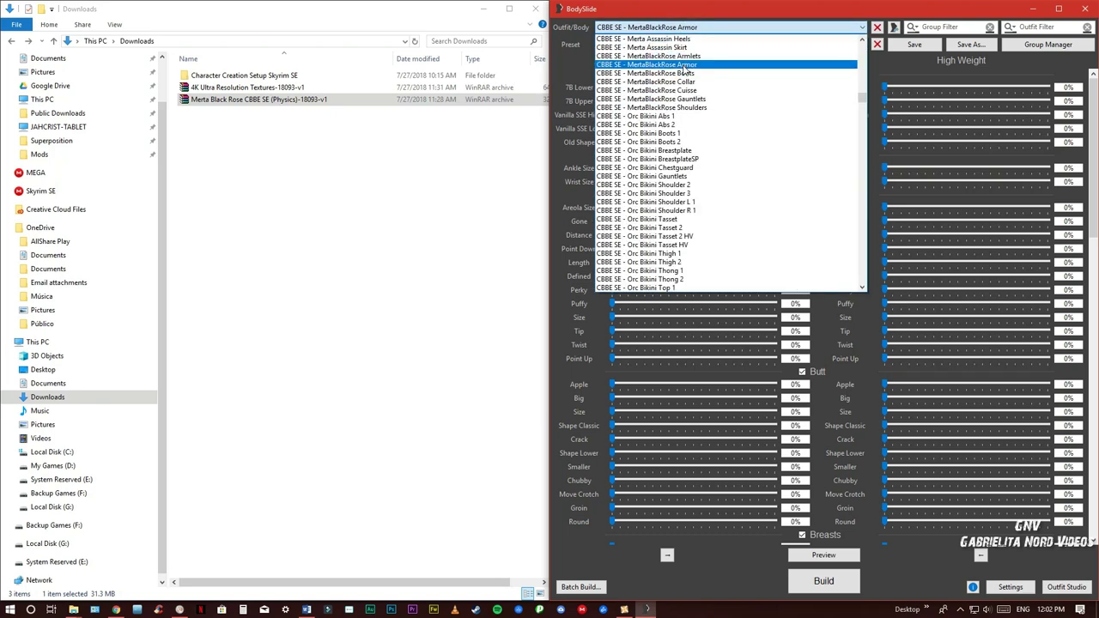
{"action": "left_click", "coordinate": [811, 68]}
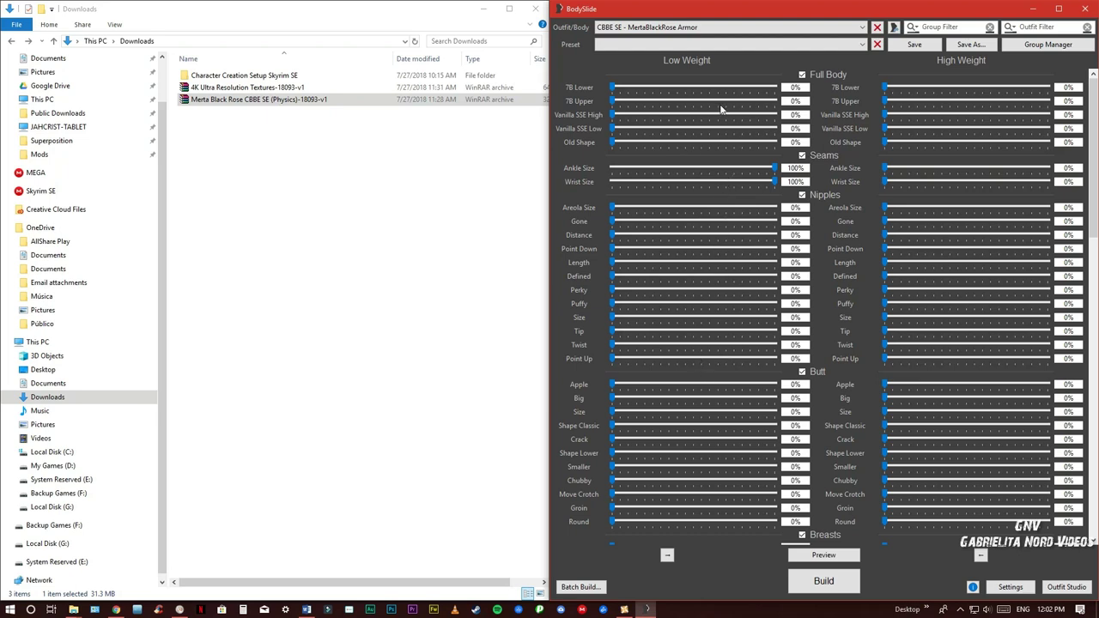
Apply the PeroPero Armor Pack preset to the MertaBlackRose Armor outfit.
{"action": "left_click", "coordinate": [702, 45]}
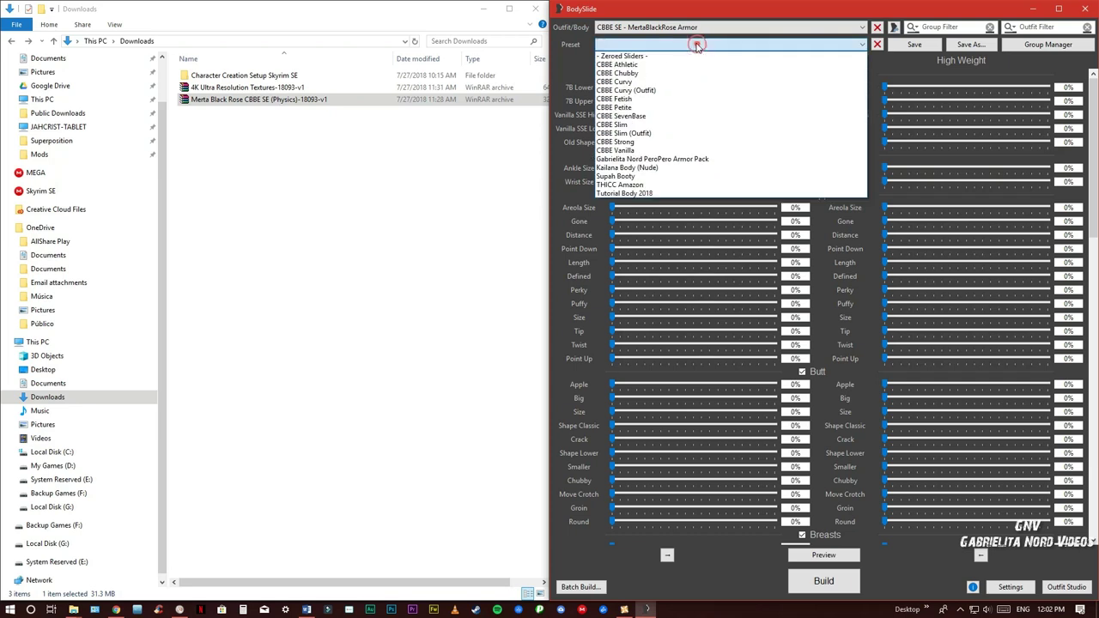
{"action": "left_click", "coordinate": [651, 159]}
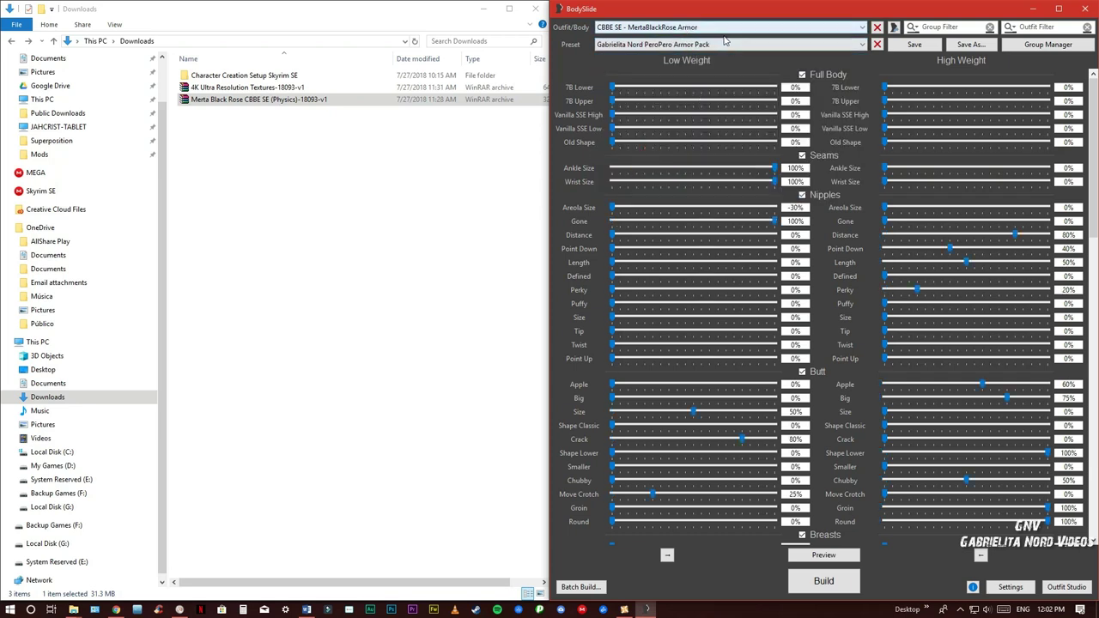
Filter the outfits by "CBBE SE - MertaBlack" and check the filtered outfit list.
{"action": "left_click", "coordinate": [1035, 27]}
{"action": "type", "text": "CBB"}
{"action": "type", "text": "E SE - mER"}
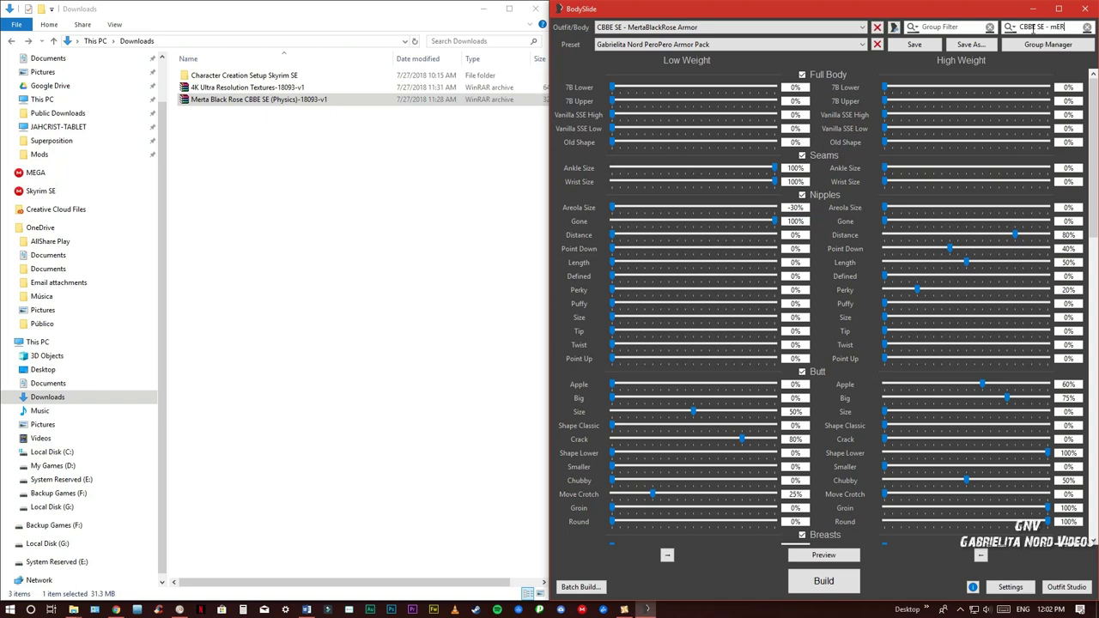
{"action": "type", "text": "TAbLACK"}
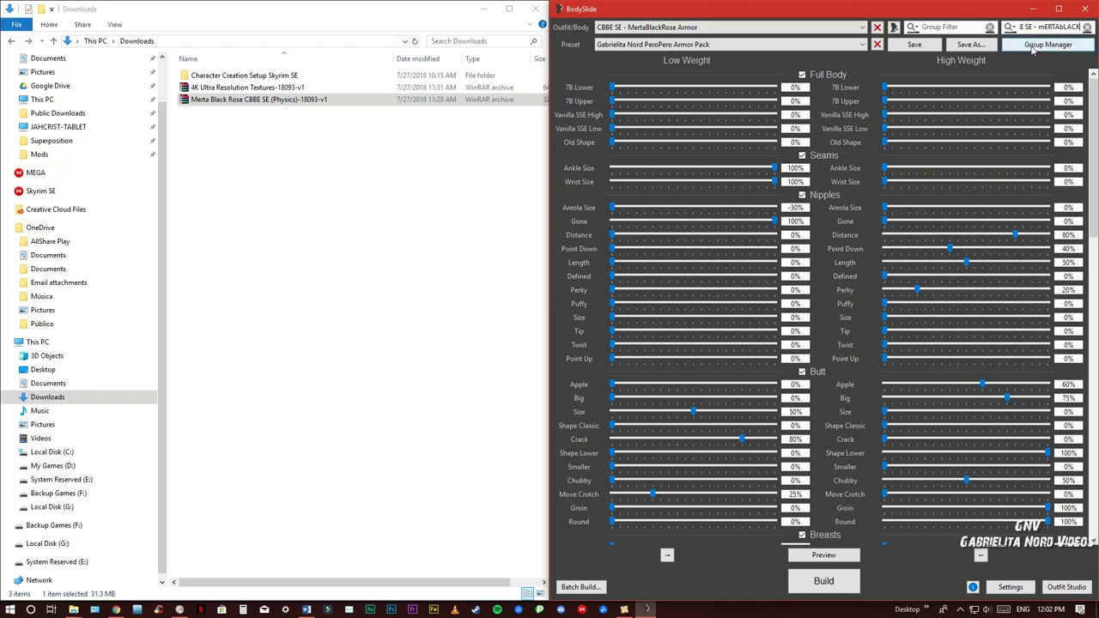
{"action": "key", "text": "BackSpace"}
{"action": "key", "text": "BackSpace"}
{"action": "key", "text": "BackSpace"}
{"action": "key", "text": "BackSpace"}
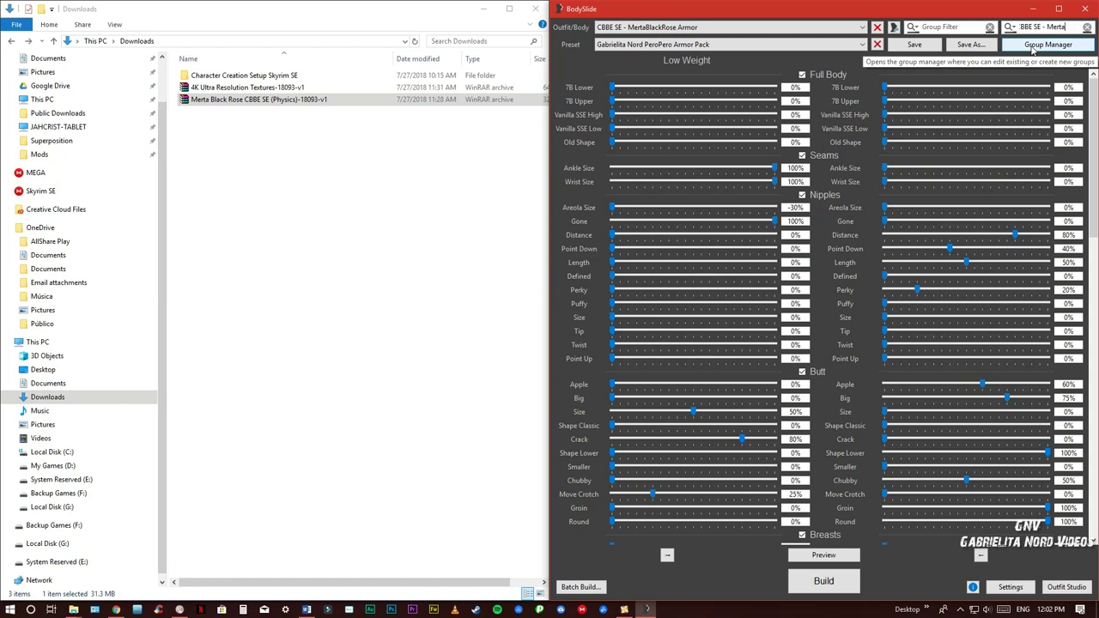
{"action": "type", "text": "ck"}
{"action": "left_click", "coordinate": [692, 27]}
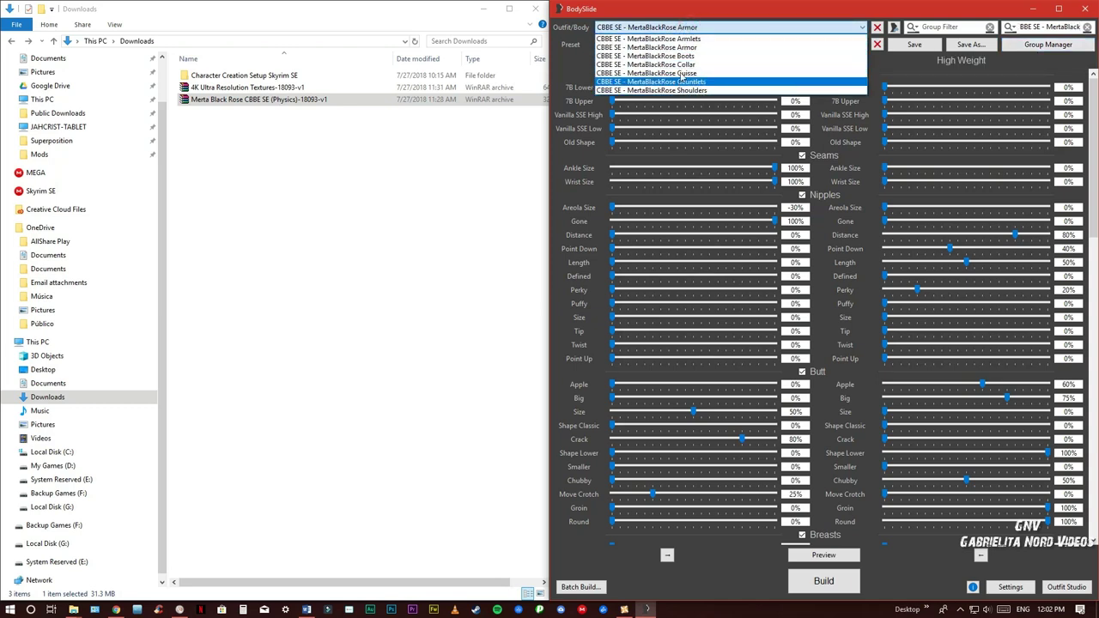
{"action": "left_click", "coordinate": [697, 27]}
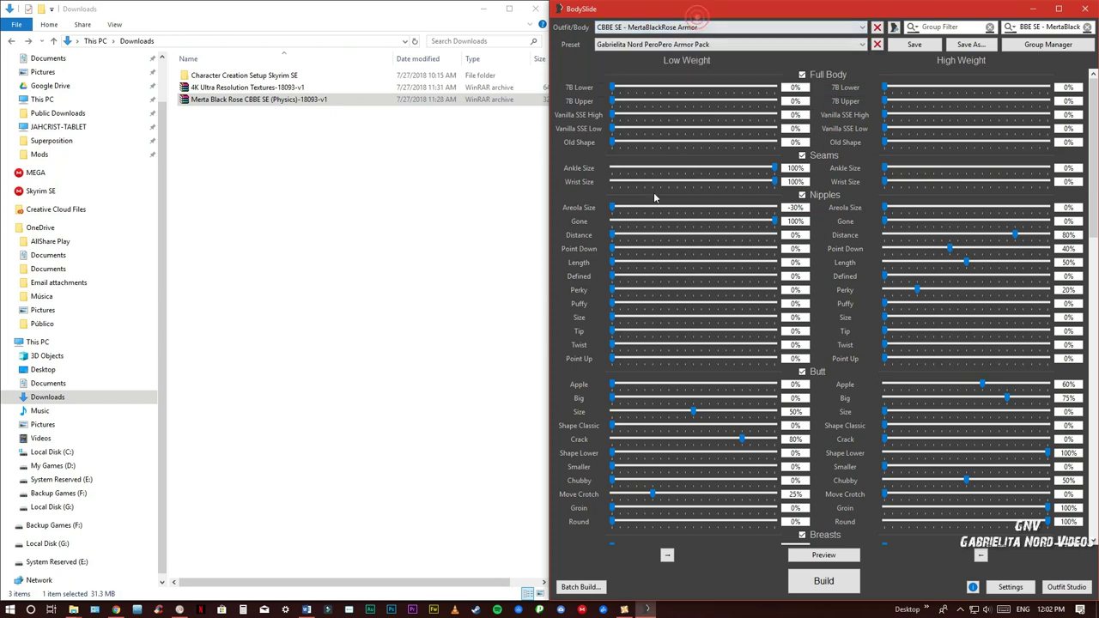
Batch build all the filtered CBBE SE - MertaBlackRose outfits with the current preset.
{"action": "left_click", "coordinate": [580, 587]}
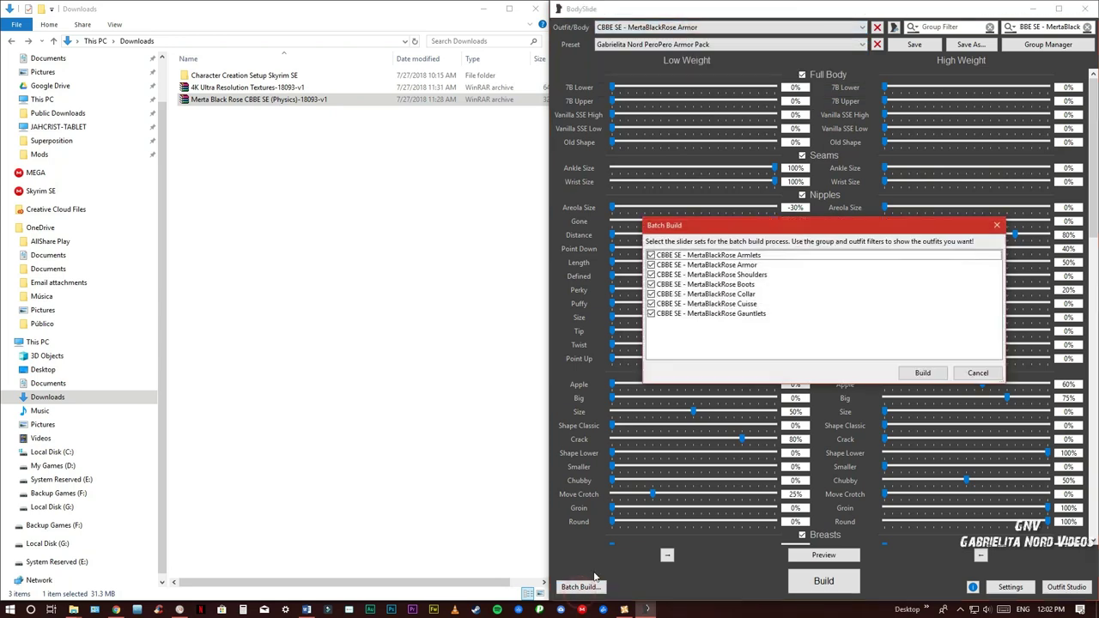
{"action": "left_click", "coordinate": [924, 375]}
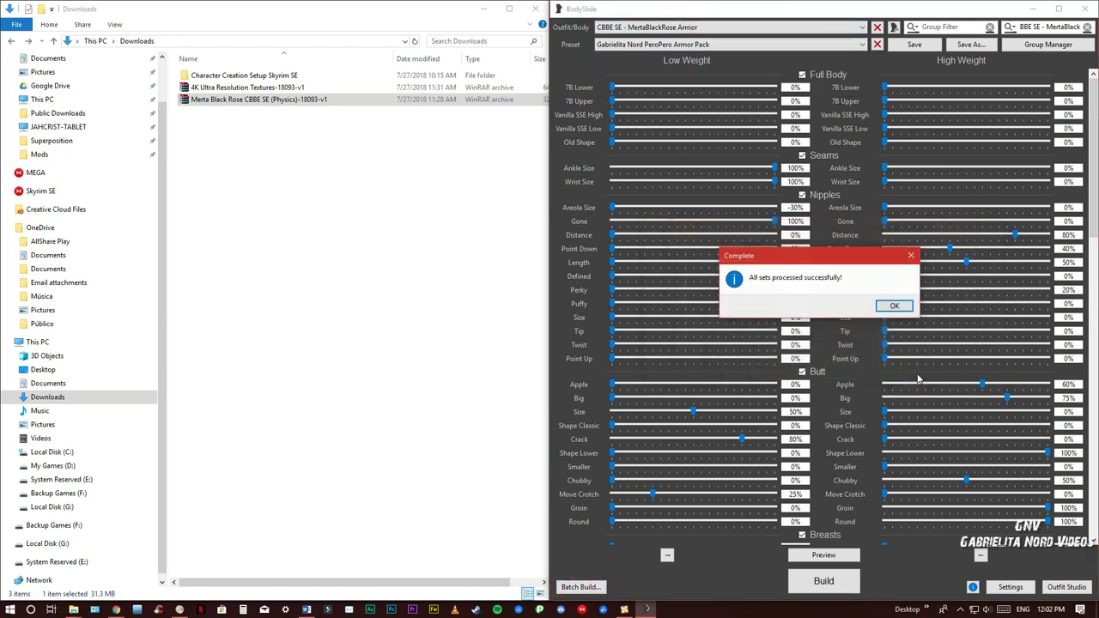
{"action": "left_click", "coordinate": [894, 307]}
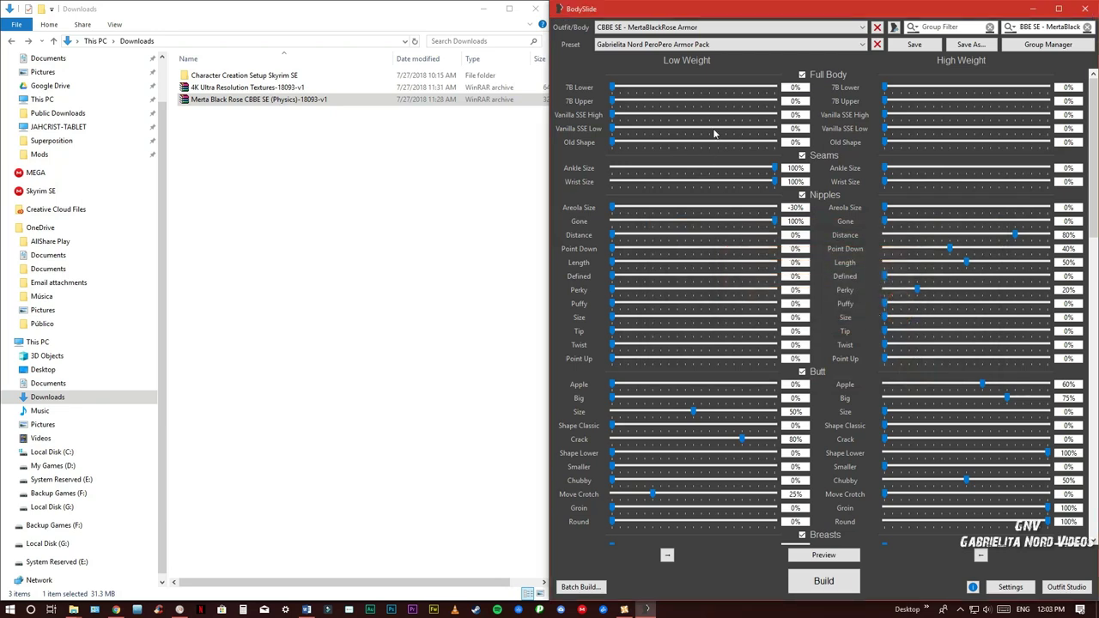
Select the CBBE SE - MertaBlackRose Armlets outfit and open its preview.
{"action": "left_click", "coordinate": [686, 28]}
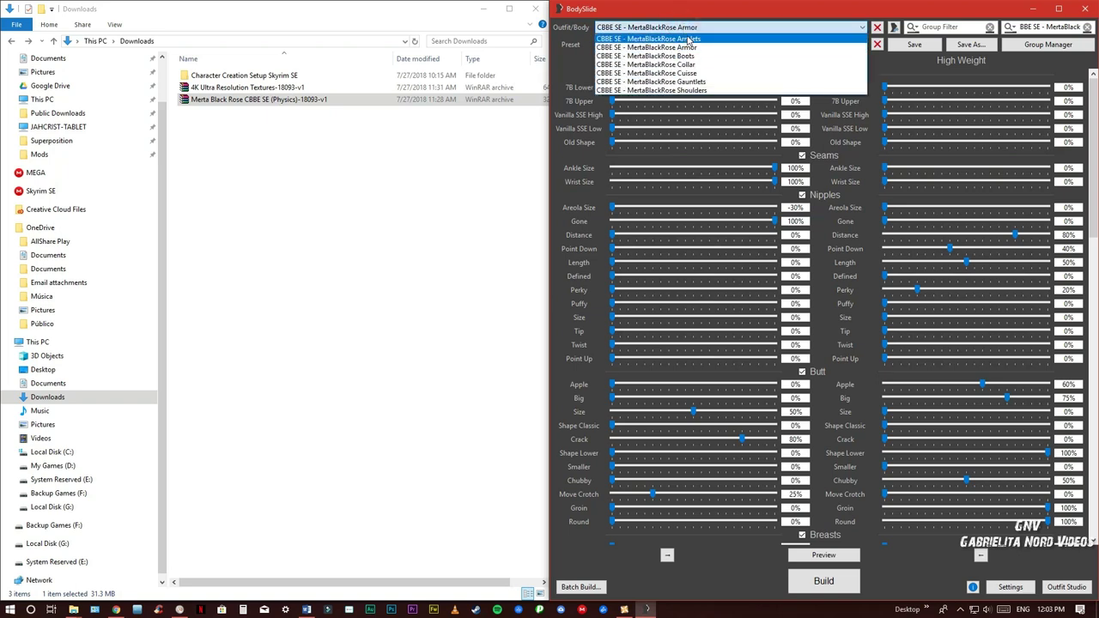
{"action": "left_click", "coordinate": [691, 40]}
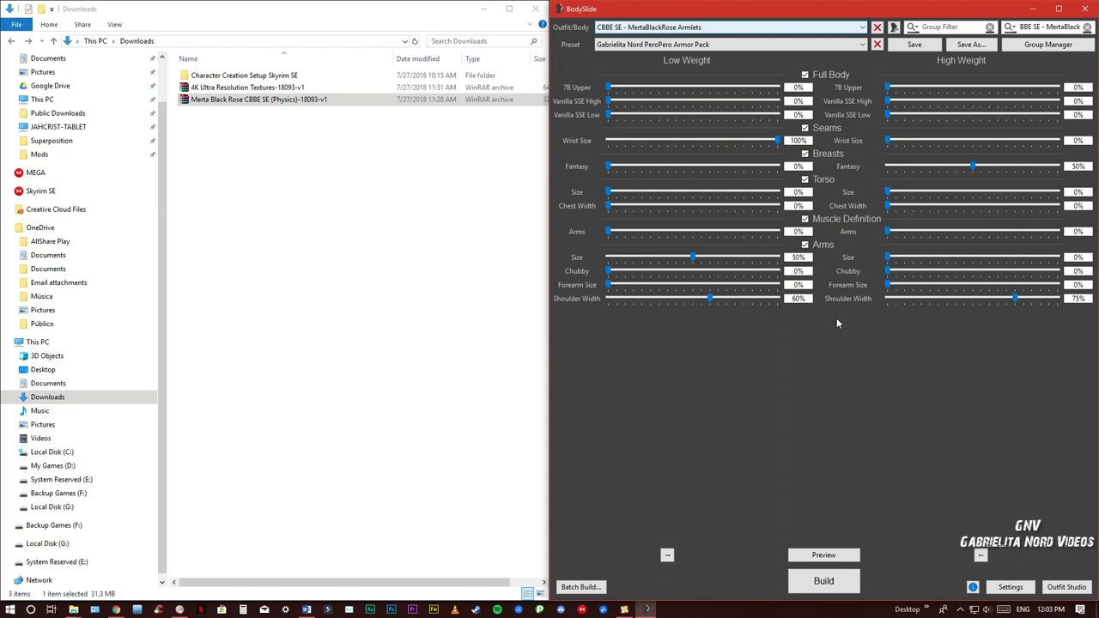
{"action": "left_click", "coordinate": [824, 555]}
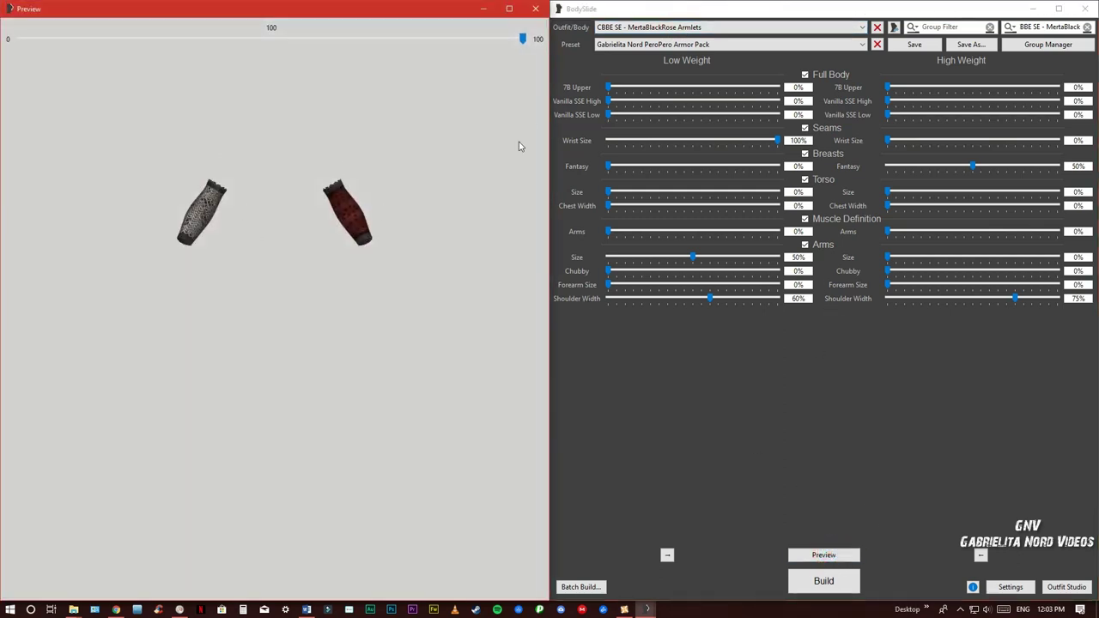
Preview the CBBE SE - MertaBlackRose Shoulders outfit and close BodySlide.
{"action": "left_click", "coordinate": [688, 31]}
{"action": "left_click", "coordinate": [688, 31]}
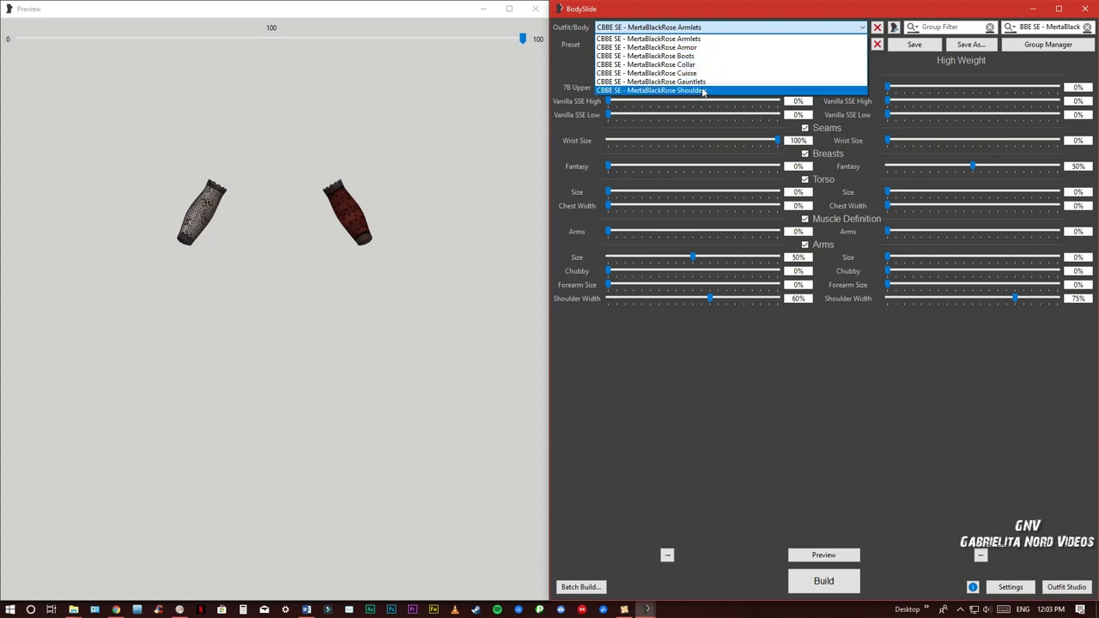
{"action": "left_click", "coordinate": [692, 91]}
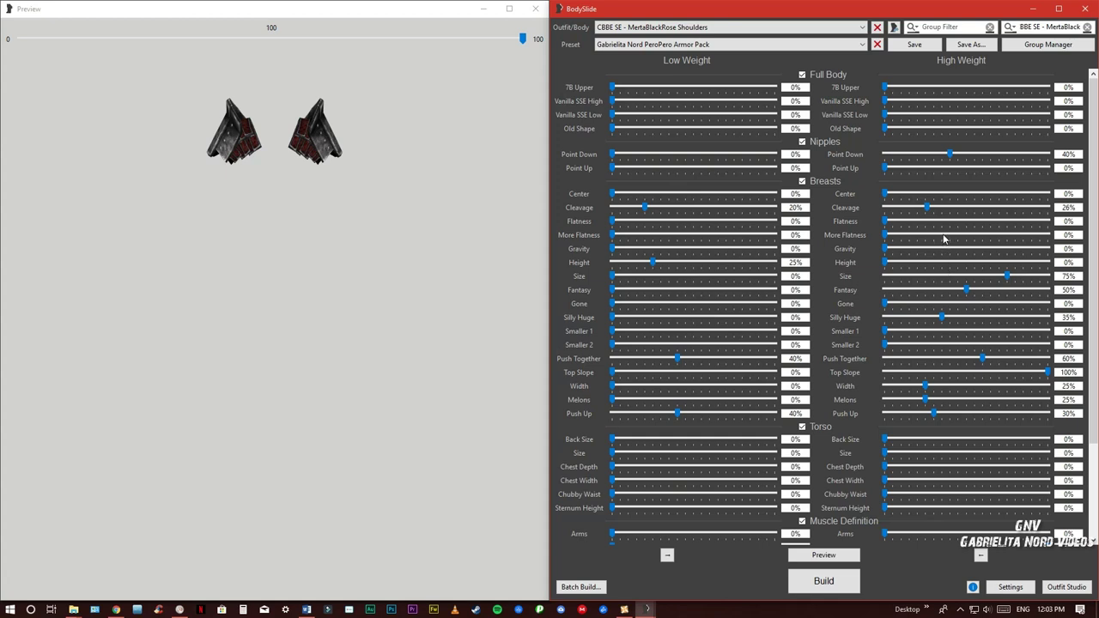
{"action": "left_click", "coordinate": [1085, 10]}
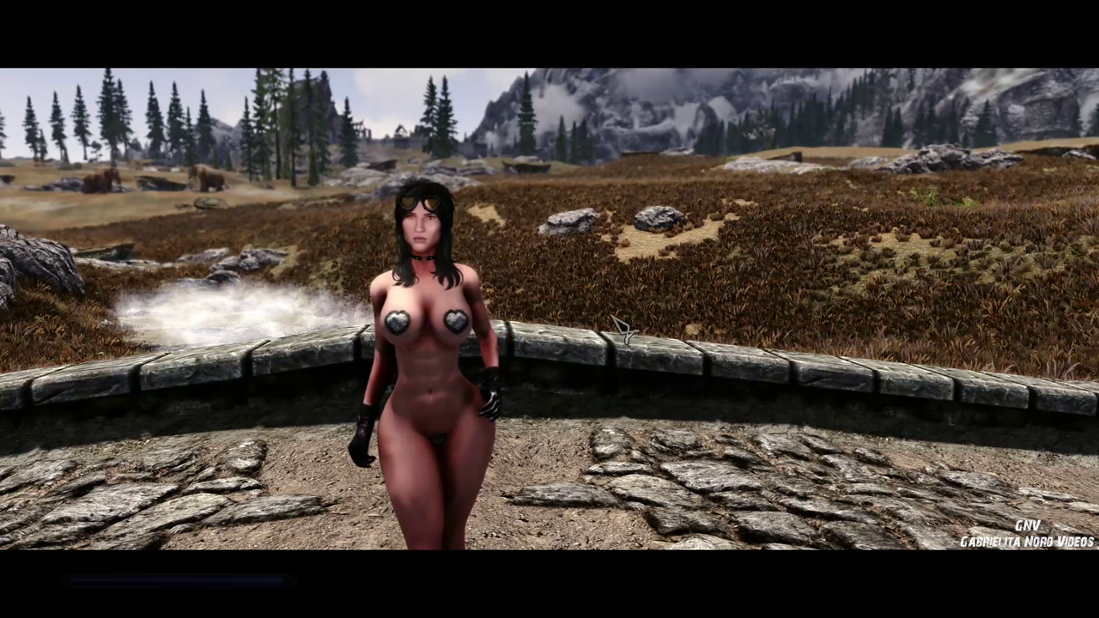
Find Merta Black Rose Armor.esp in Skyrim's in-game plugin list and open its items.
{"action": "scroll", "coordinate": [615, 316], "scroll_direction": "down", "scroll_amount": 6}
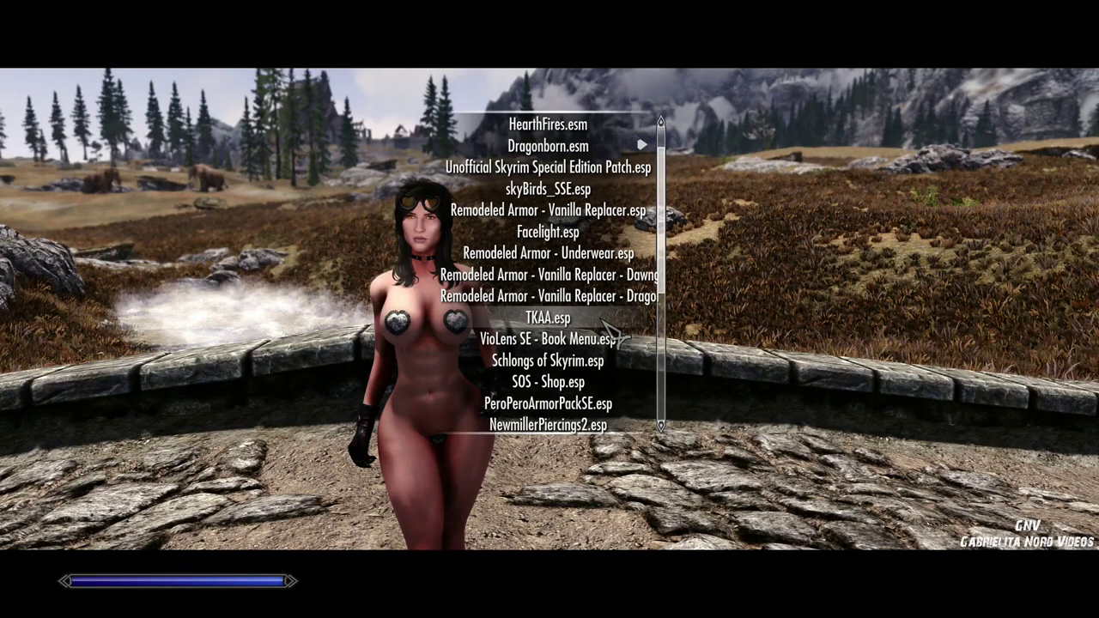
{"action": "scroll", "coordinate": [608, 330], "scroll_direction": "down", "scroll_amount": 6}
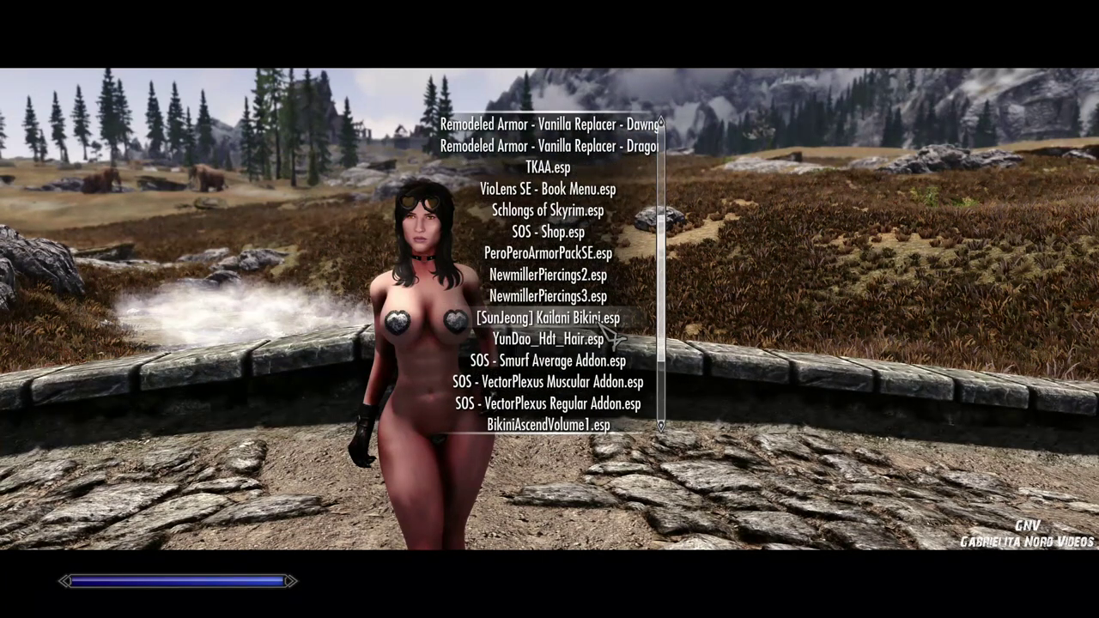
{"action": "scroll", "coordinate": [608, 333], "scroll_direction": "down", "scroll_amount": 1}
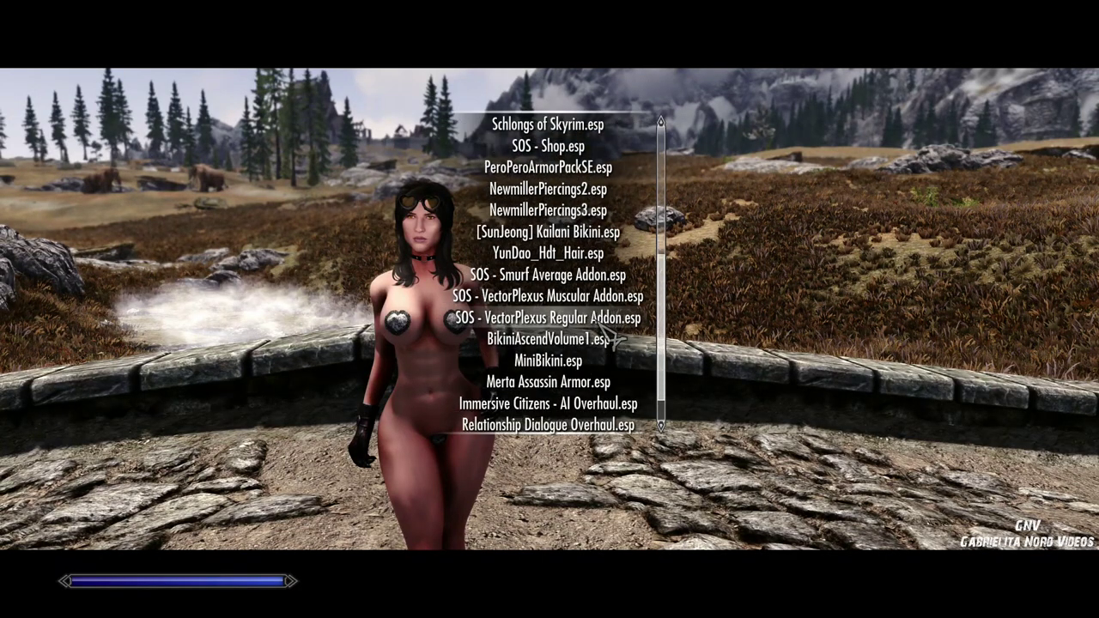
{"action": "scroll", "coordinate": [606, 328], "scroll_direction": "down", "scroll_amount": 2}
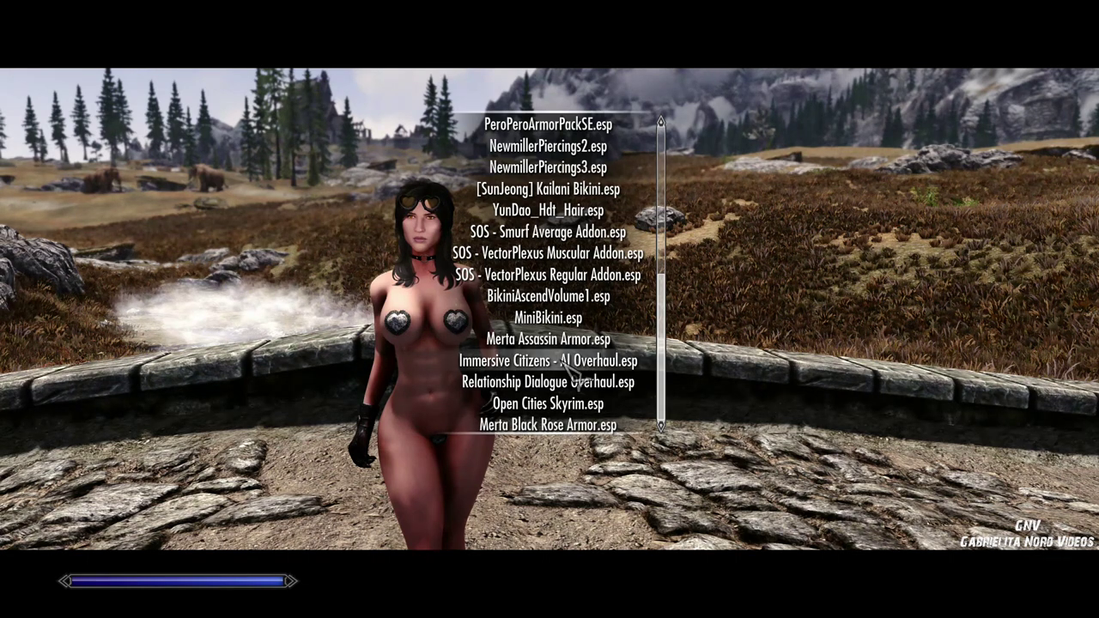
{"action": "key", "text": "Escape"}
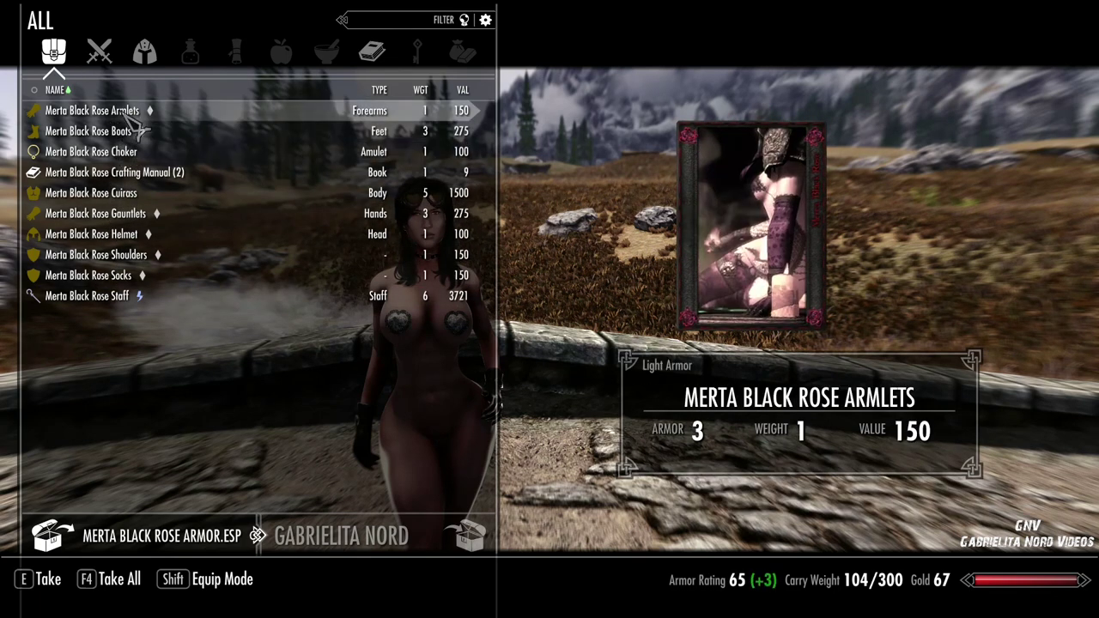
Take all the Merta Black Rose armor pieces and the staff, leaving the crafting manuals, and close the container.
{"action": "left_click", "coordinate": [132, 112]}
{"action": "left_click", "coordinate": [132, 121]}
{"action": "left_click", "coordinate": [132, 120]}
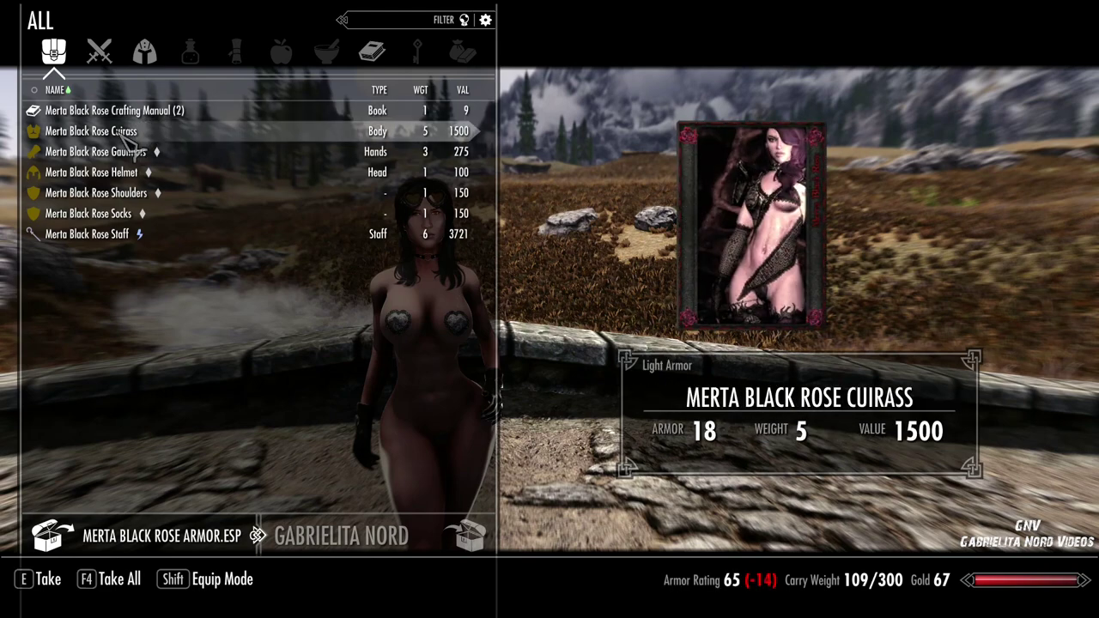
{"action": "left_click", "coordinate": [126, 133]}
{"action": "left_click", "coordinate": [126, 133]}
{"action": "left_click", "coordinate": [125, 133]}
{"action": "left_click", "coordinate": [125, 134]}
{"action": "left_click", "coordinate": [125, 133]}
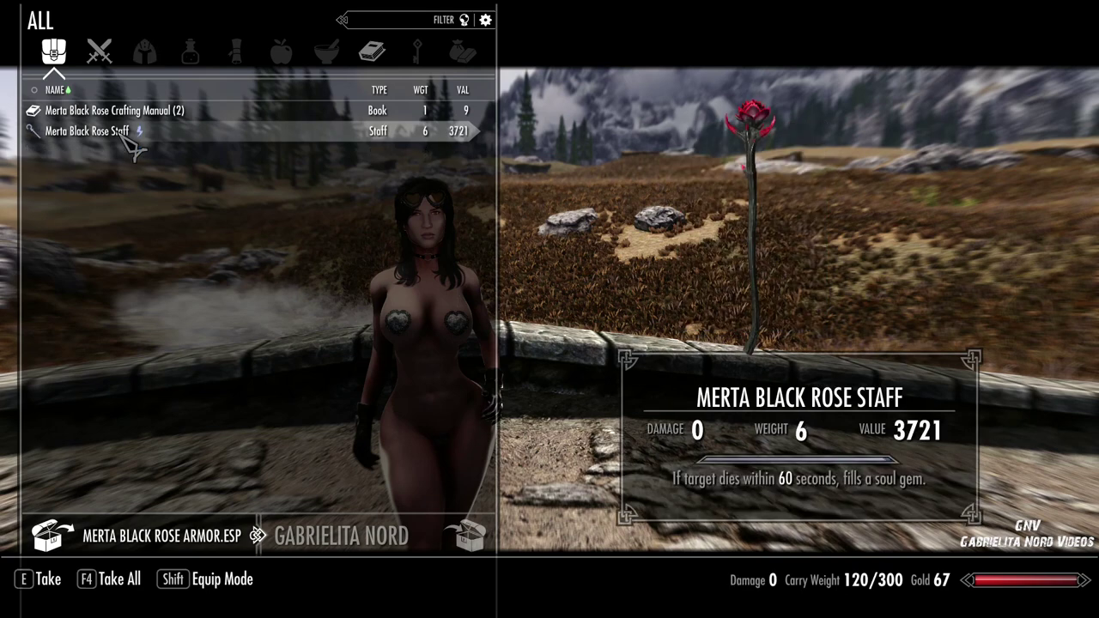
{"action": "left_click", "coordinate": [99, 134]}
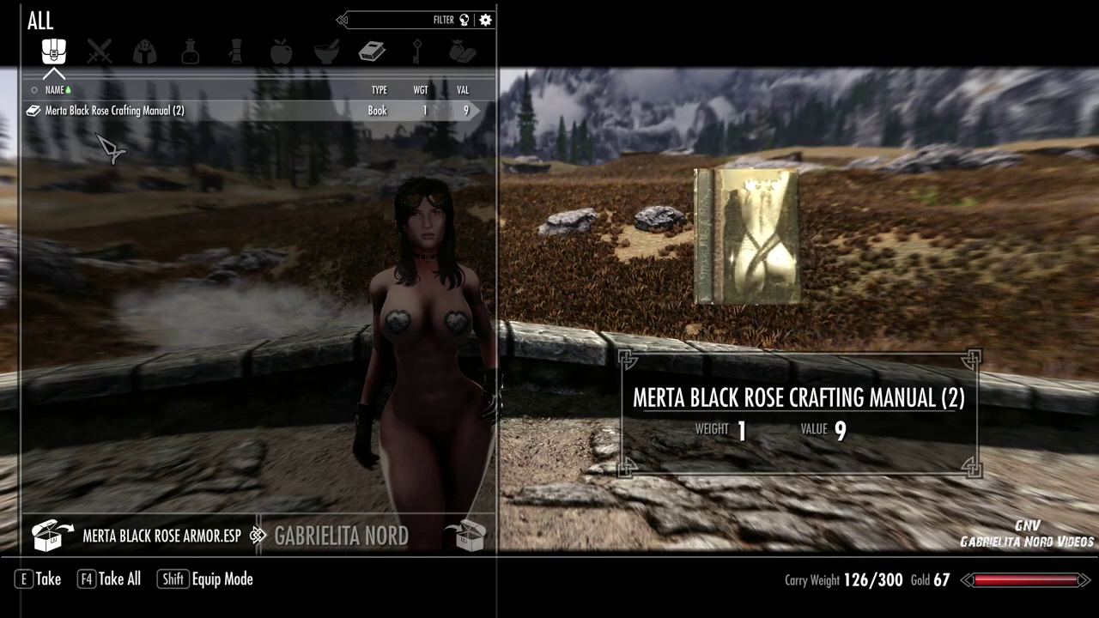
{"action": "key", "text": "Tab"}
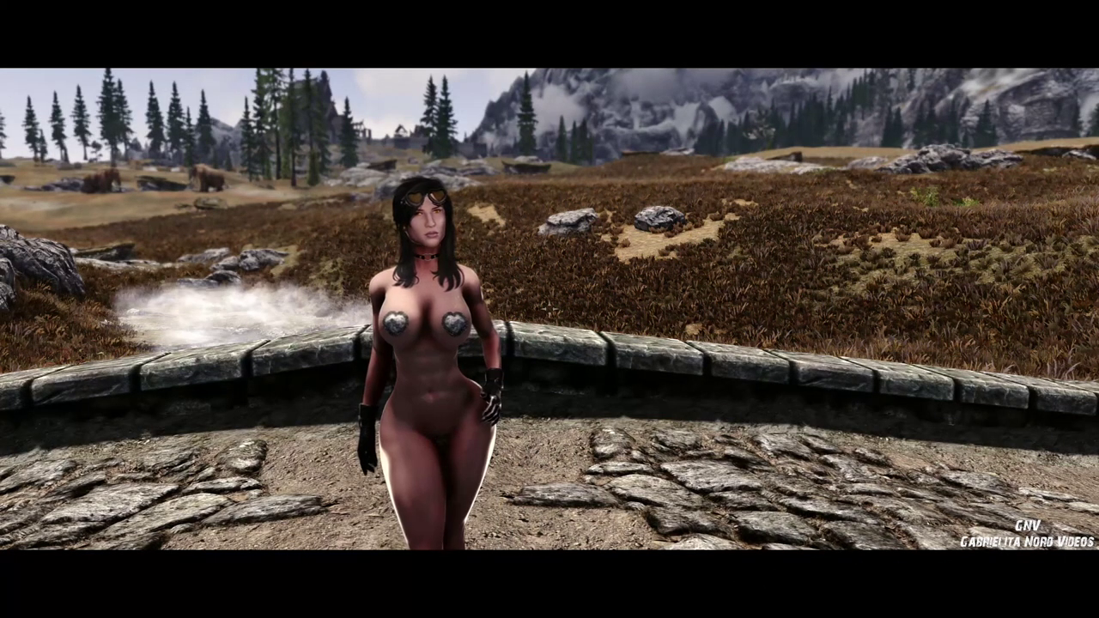
Open the character's inventory and filter the items by "merta".
{"action": "key", "text": "Tab"}
{"action": "left_click", "coordinate": [679, 236]}
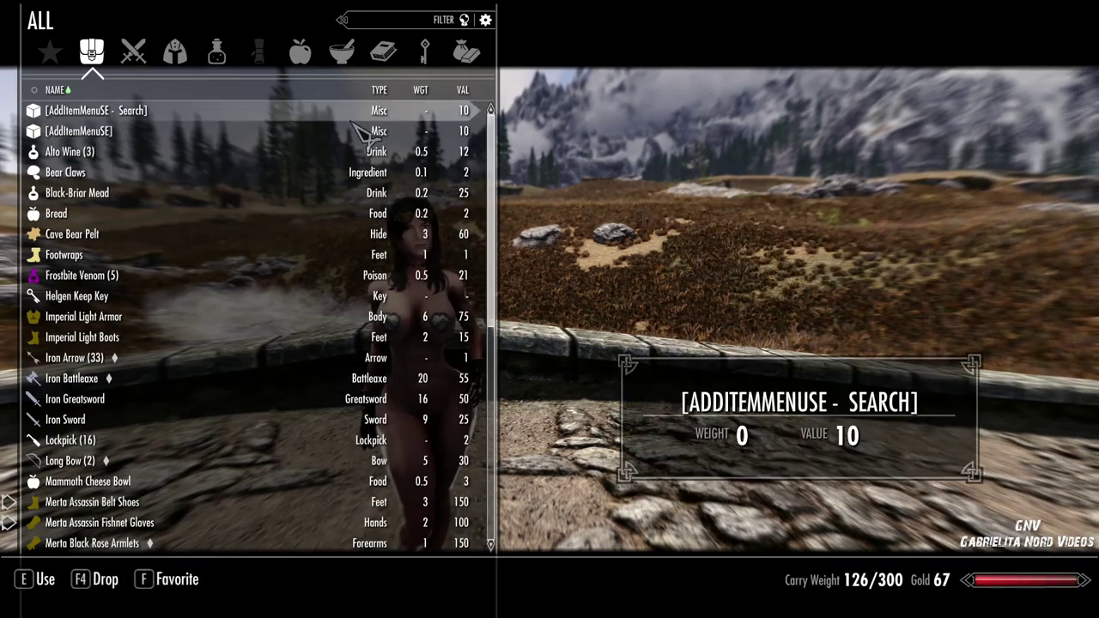
{"action": "left_click", "coordinate": [421, 21]}
{"action": "type", "text": "merta"}
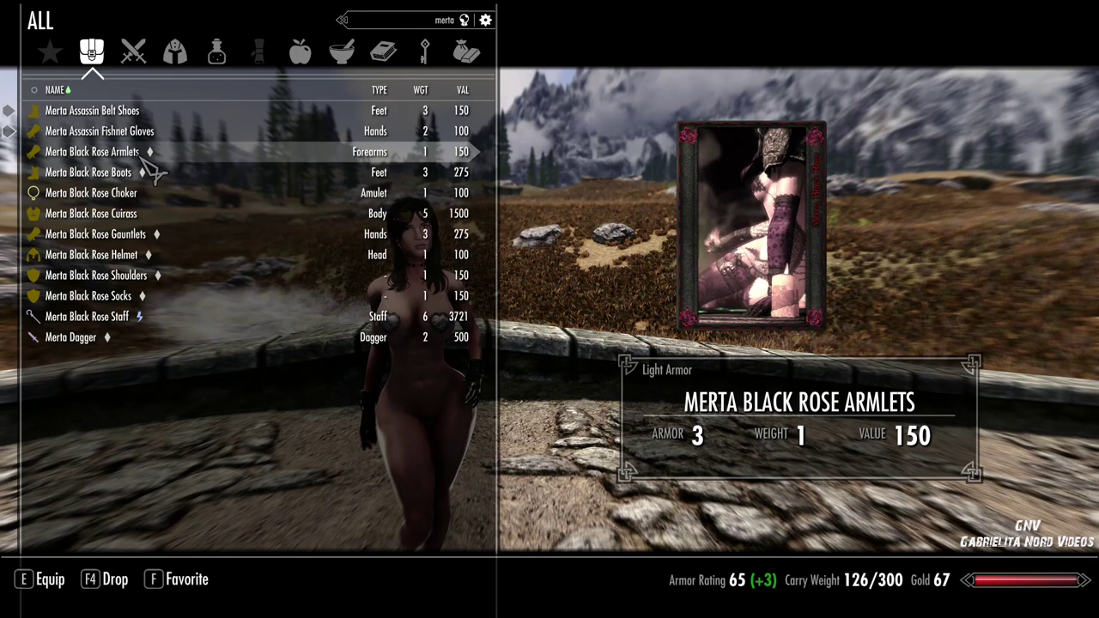
Equip the Merta Black Rose Armlets, Boots and Choker, and take off the Merta Assassin Fishnet Gloves.
{"action": "left_click", "coordinate": [145, 162]}
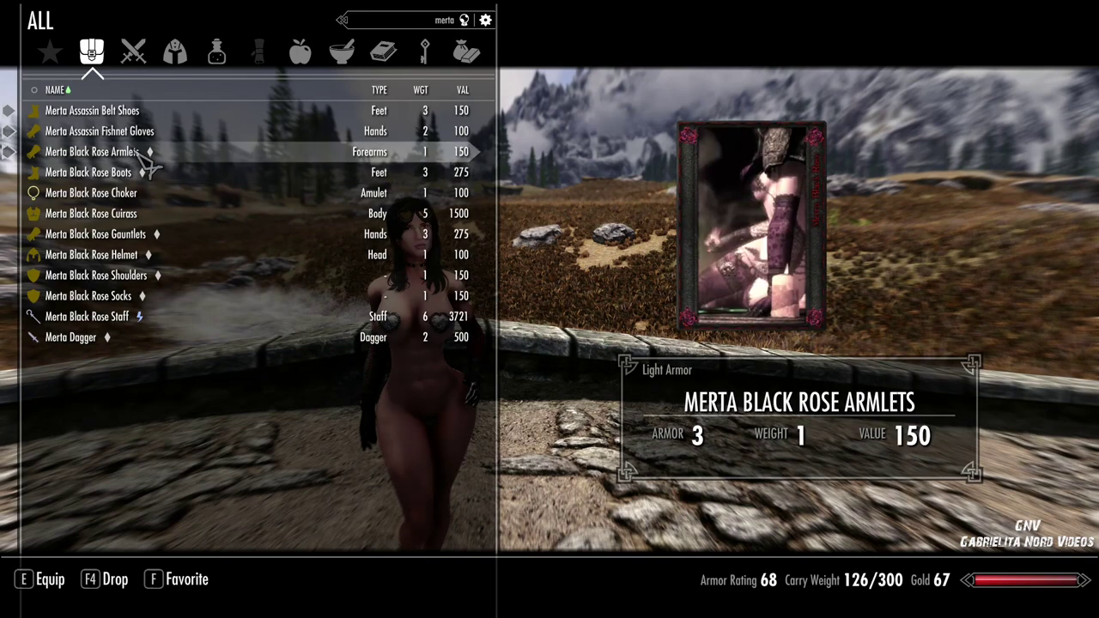
{"action": "left_click", "coordinate": [140, 137]}
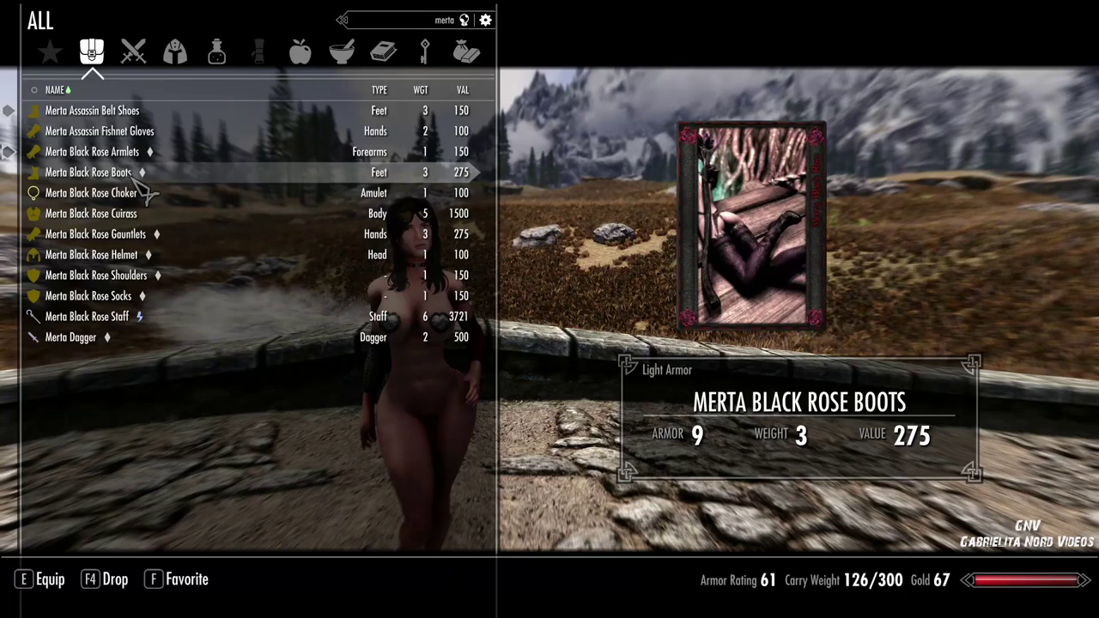
{"action": "left_click", "coordinate": [120, 173]}
{"action": "left_click", "coordinate": [128, 193]}
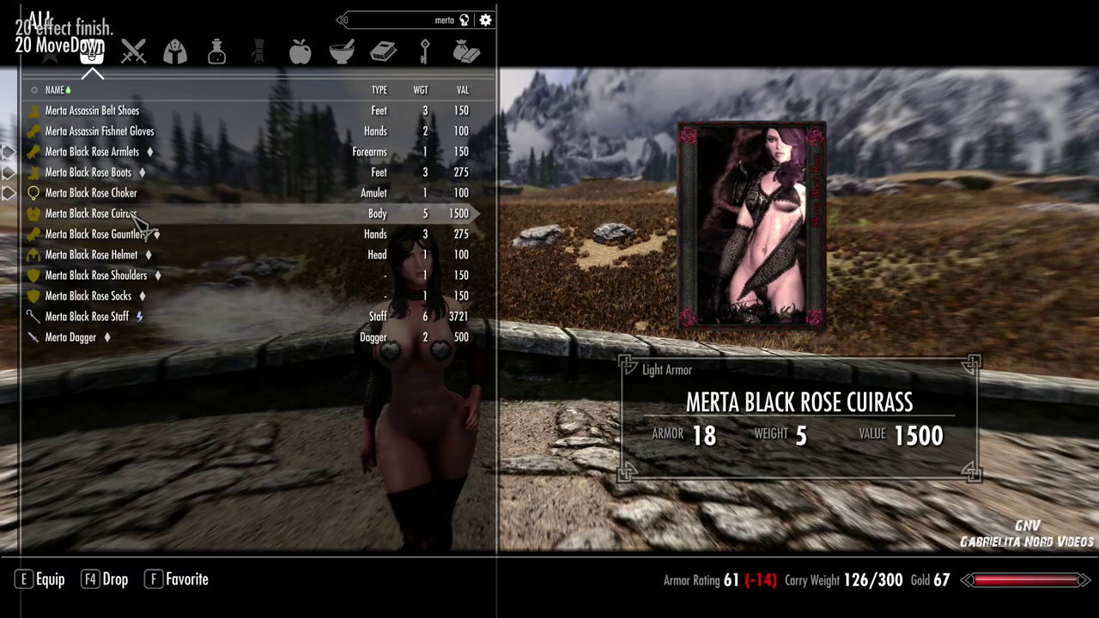
Equip the Merta Black Rose Cuirass, Gauntlets, Helmet, Shoulders, Socks and Staff.
{"action": "left_click", "coordinate": [138, 214]}
{"action": "left_click", "coordinate": [139, 234]}
{"action": "left_click", "coordinate": [142, 256]}
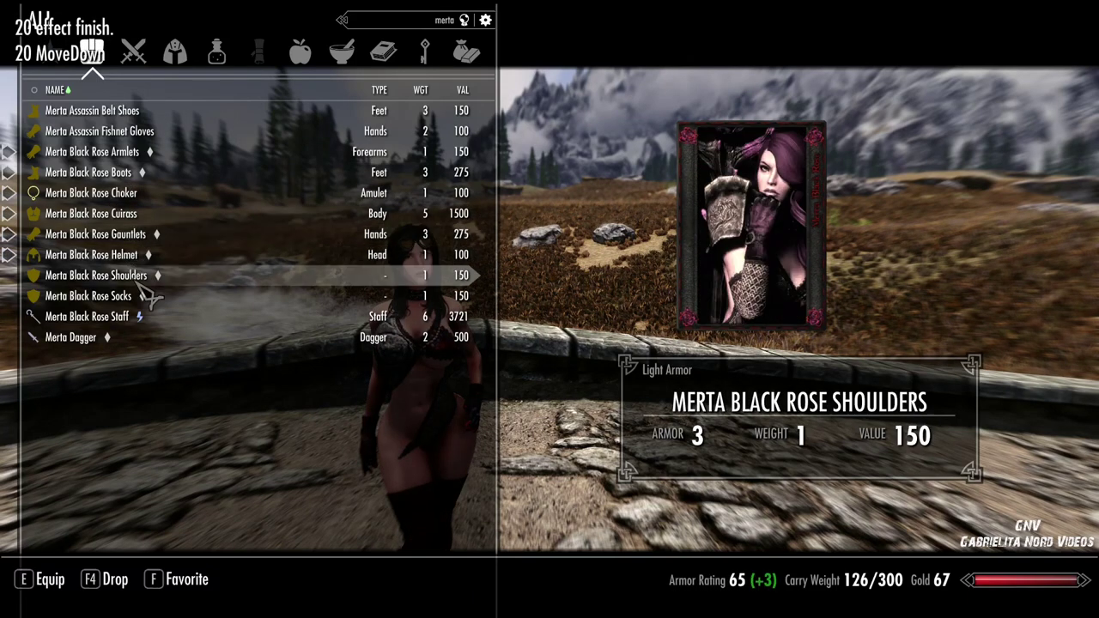
{"action": "left_click", "coordinate": [147, 276]}
{"action": "left_click", "coordinate": [138, 296]}
{"action": "left_click", "coordinate": [128, 316]}
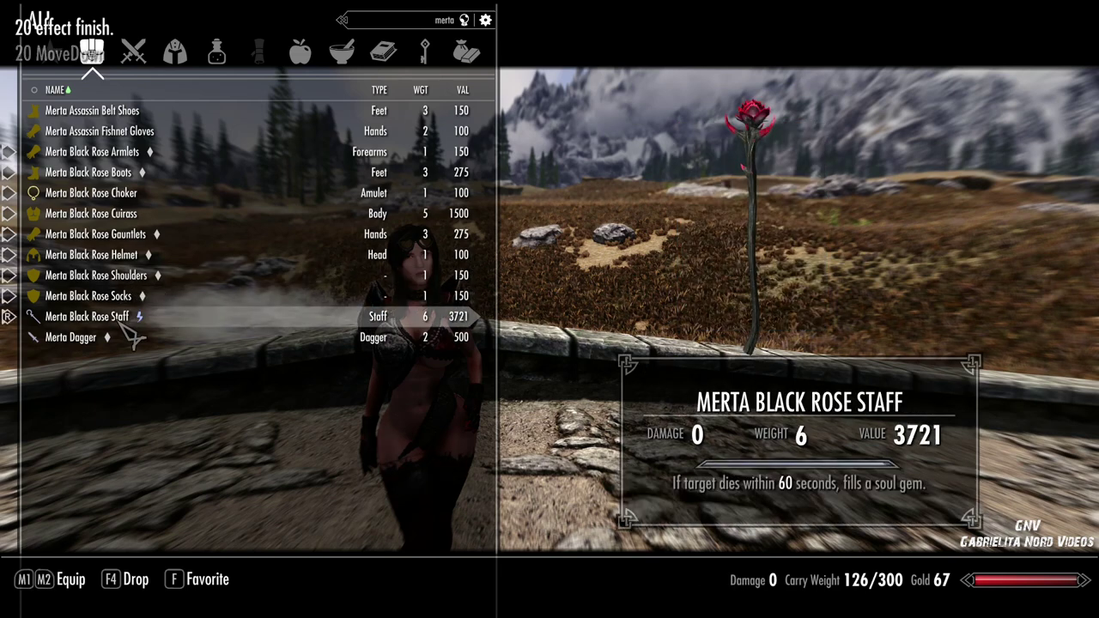